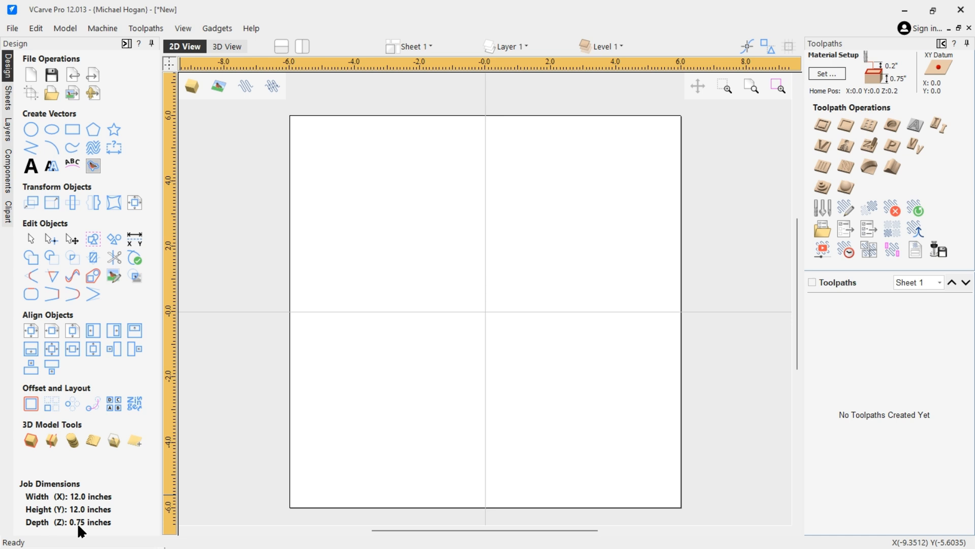
Open the Clipart library browser for the empty 12 x 12 x 0.75 inch job.
left_click(8, 212)
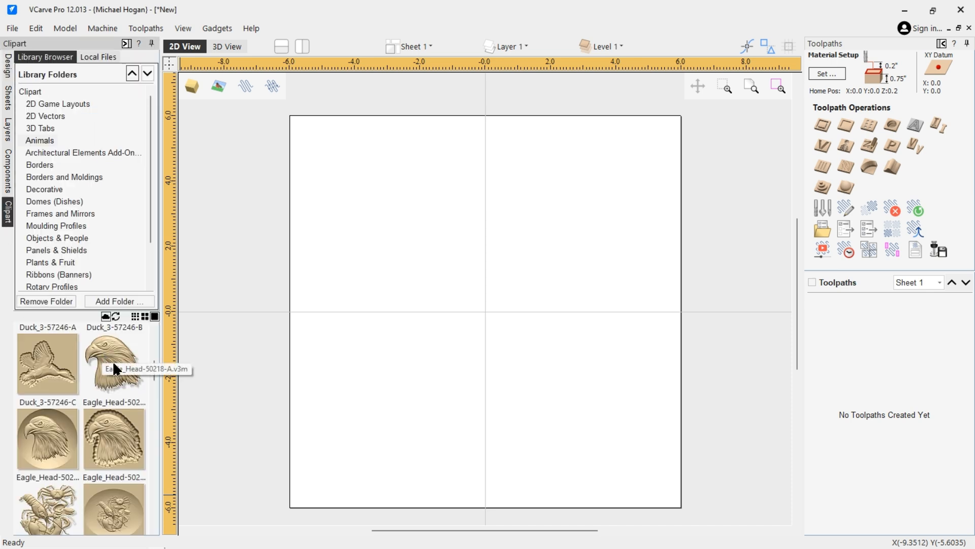
Drag the Eagle_Head relief clipart onto the sheet and align it to the job centre.
left_click_drag(112, 359, 486, 313)
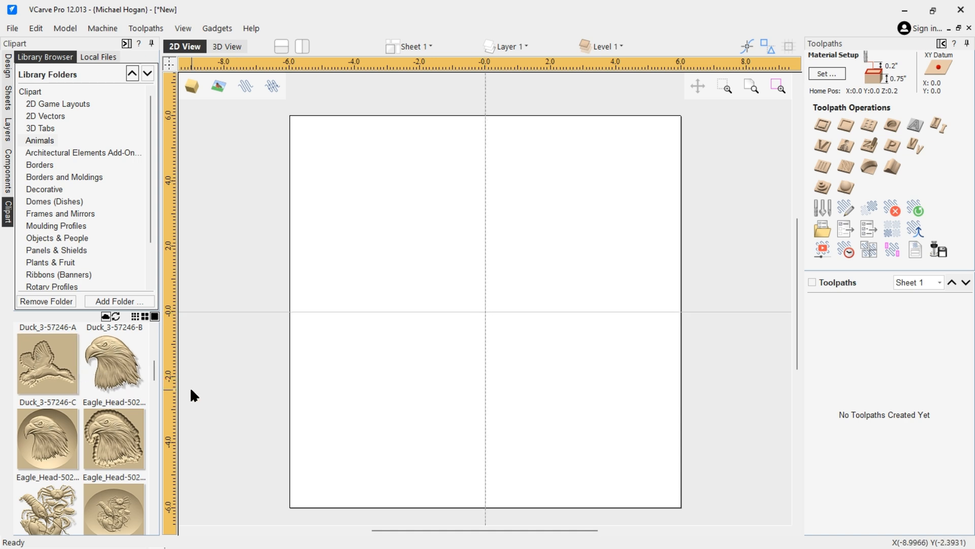
left_click_drag(114, 363, 486, 320)
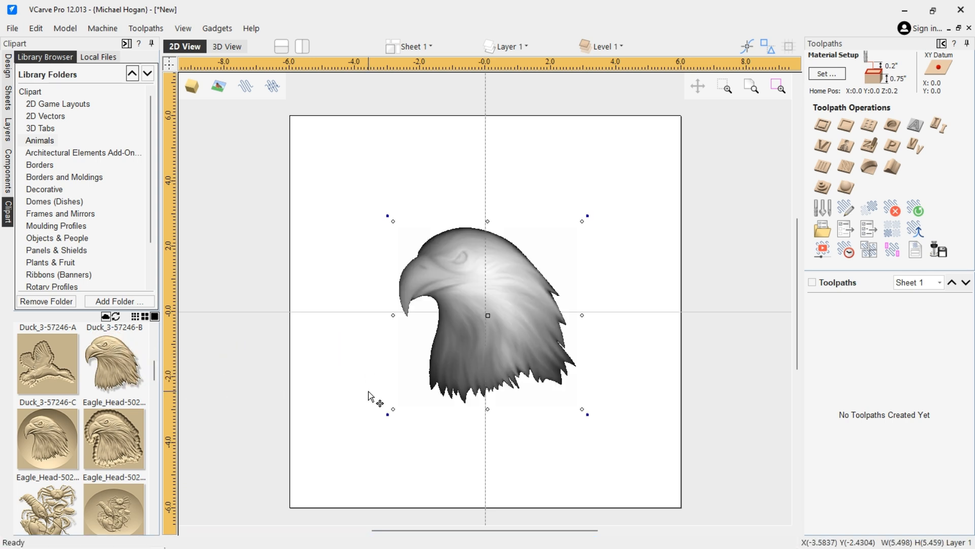
left_click_drag(489, 302, 392, 391)
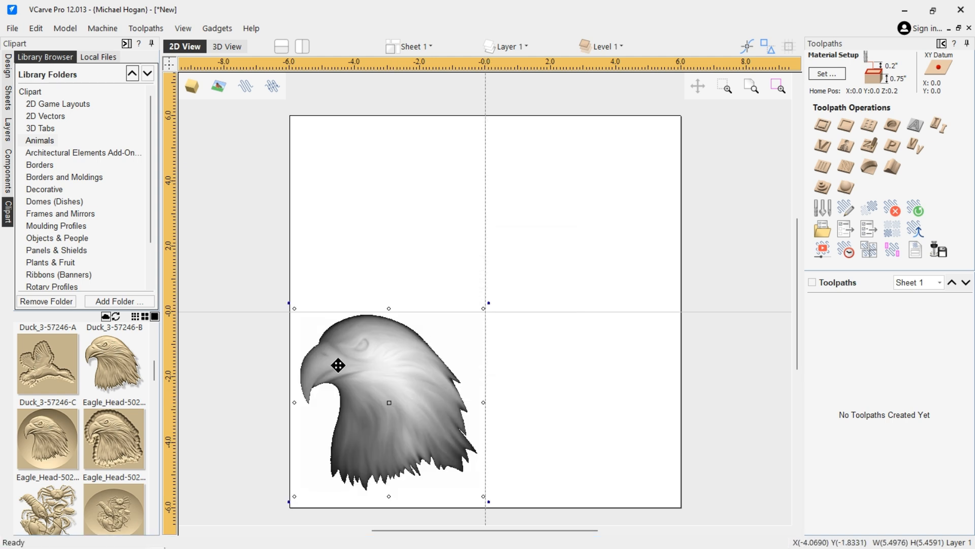
left_click(9, 65)
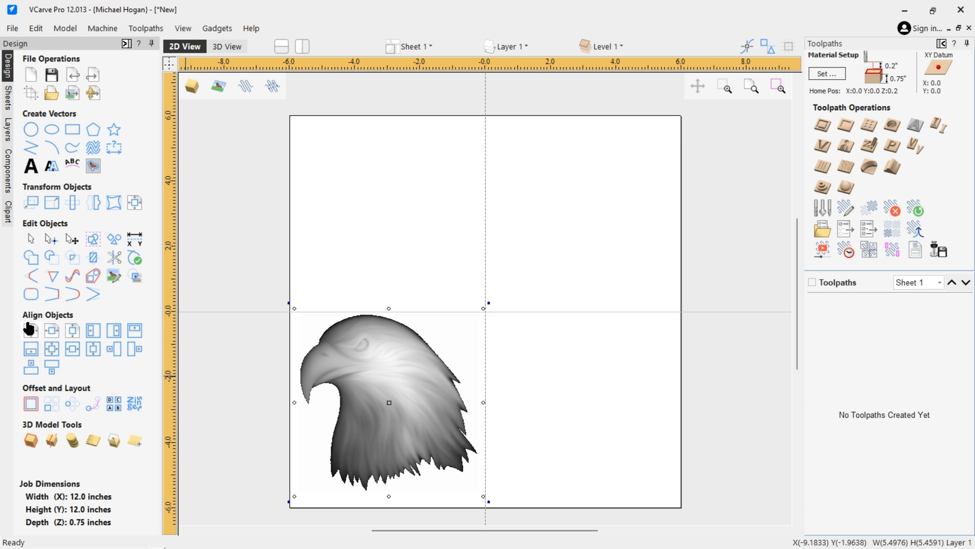
left_click(29, 329)
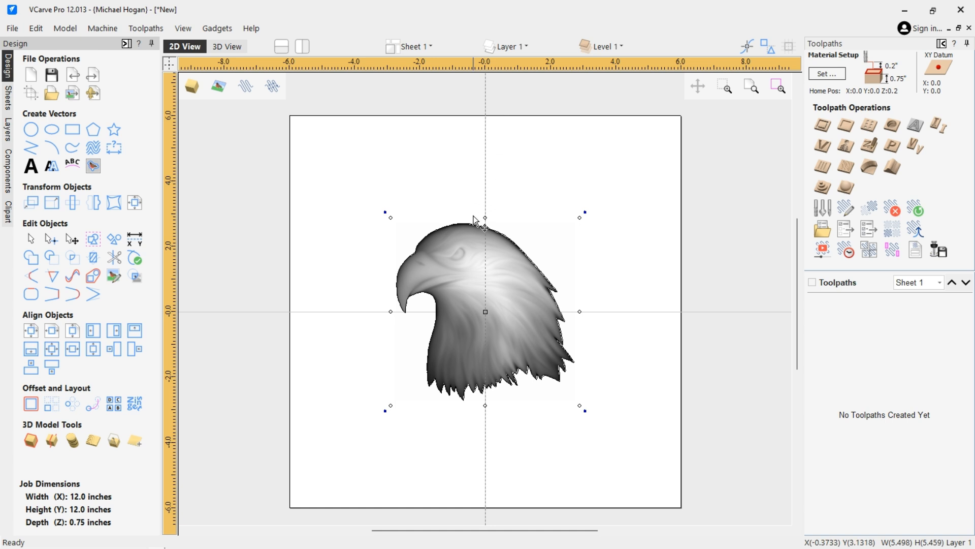
left_click_drag(488, 303, 648, 198)
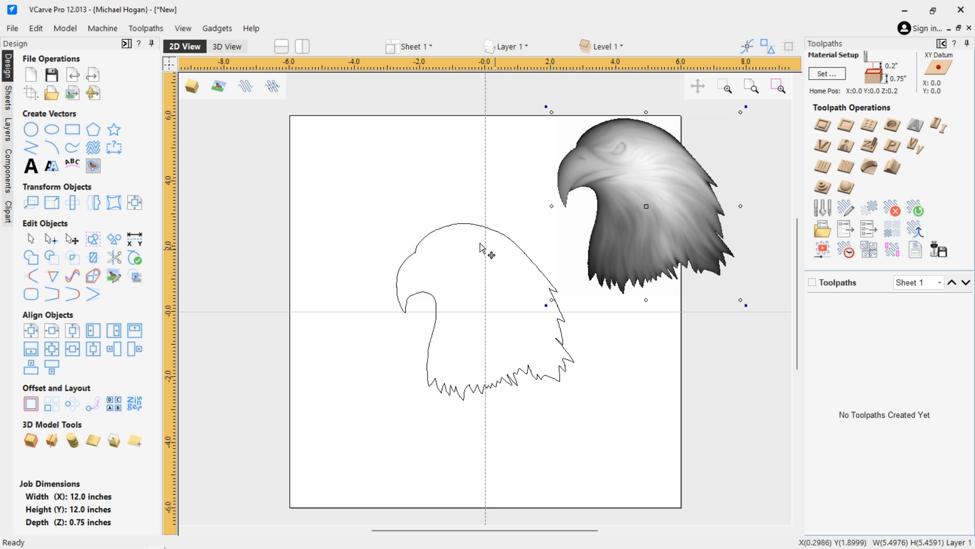
left_click(31, 27)
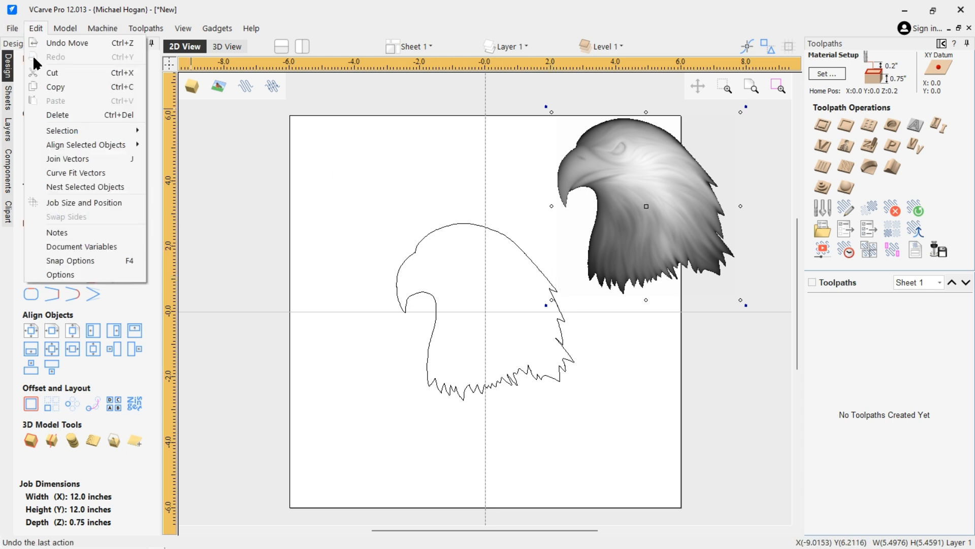
left_click(59, 41)
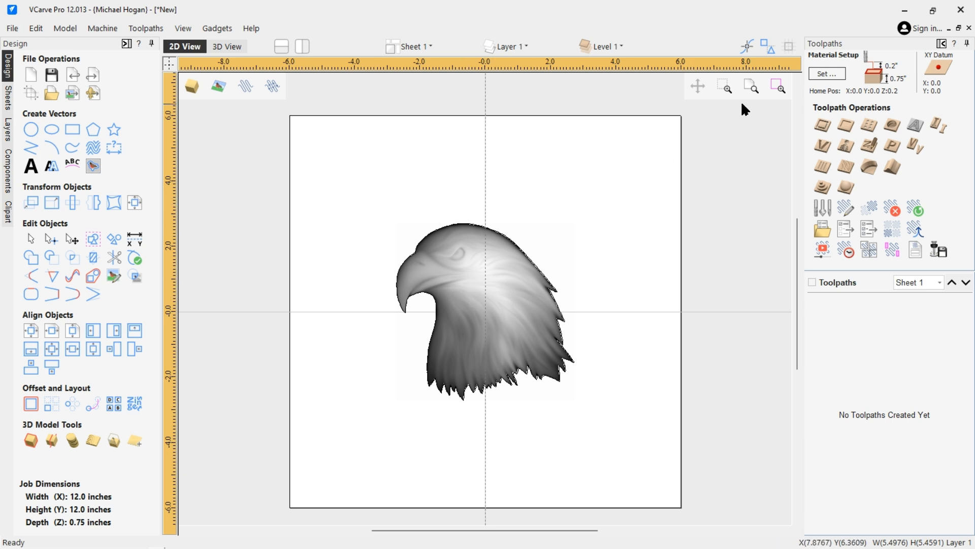
left_click(825, 69)
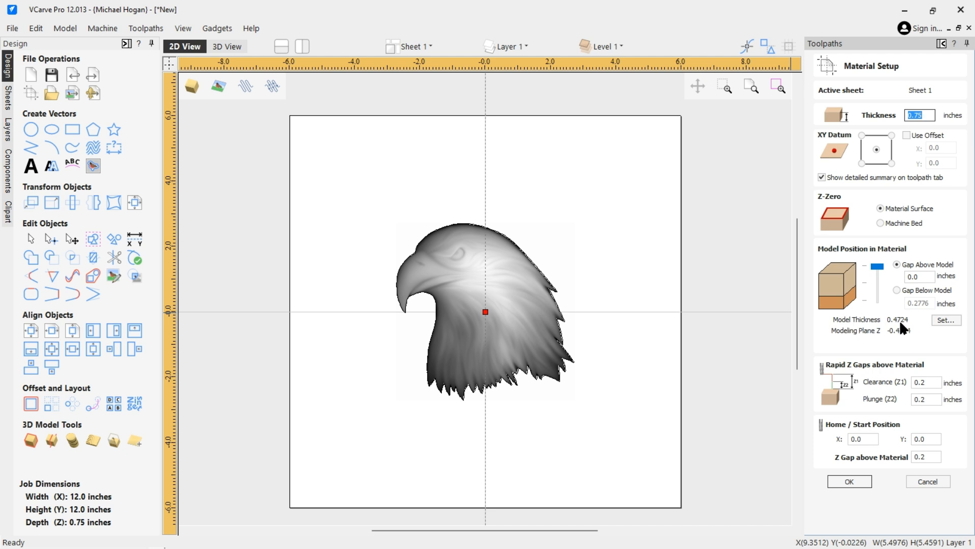
Enter a 0.5-inch material thickness, confirm it, and bring Material Setup back up.
left_click(914, 115)
key("Delete")
key("Return")
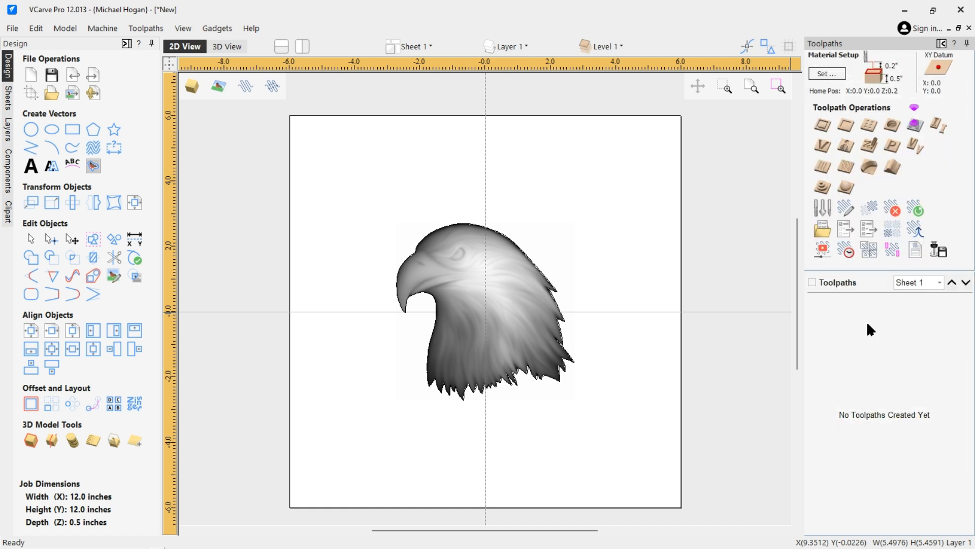
left_click(833, 72)
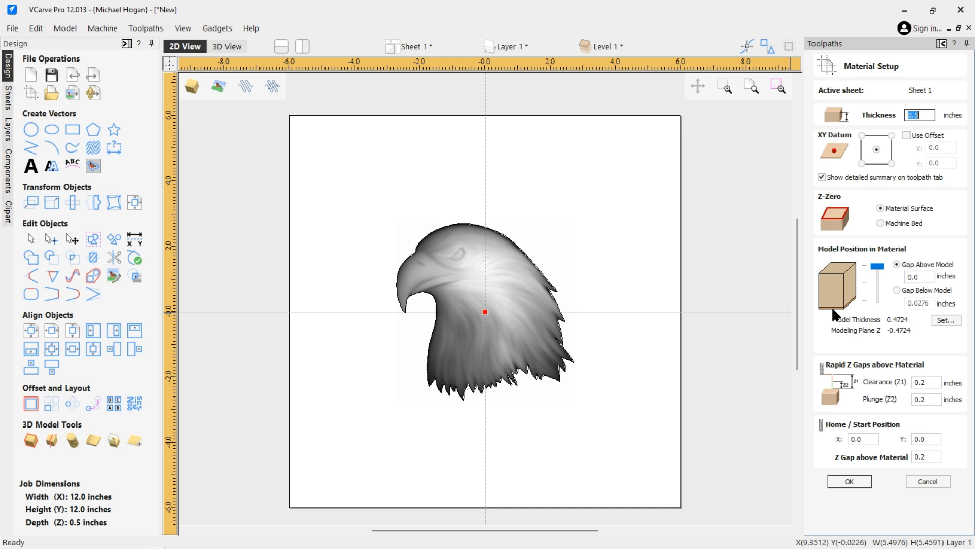
Position the eagle model low in the material: 0.0127 inch gap above, 0.0149 below.
left_click(878, 267)
left_click_drag(877, 268, 871, 300)
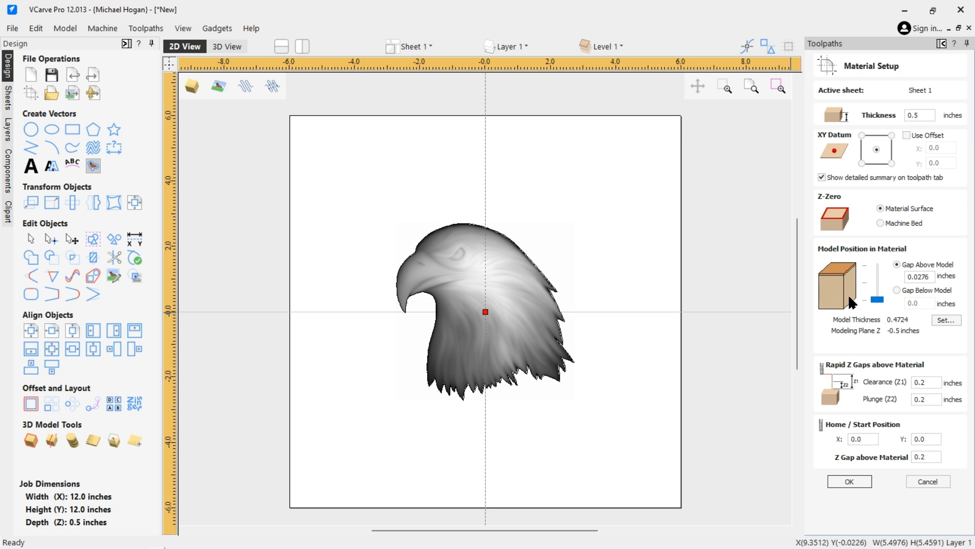
mouse_move(875, 298)
left_mouse_down()
mouse_move(876, 278)
mouse_move(882, 290)
left_mouse_up()
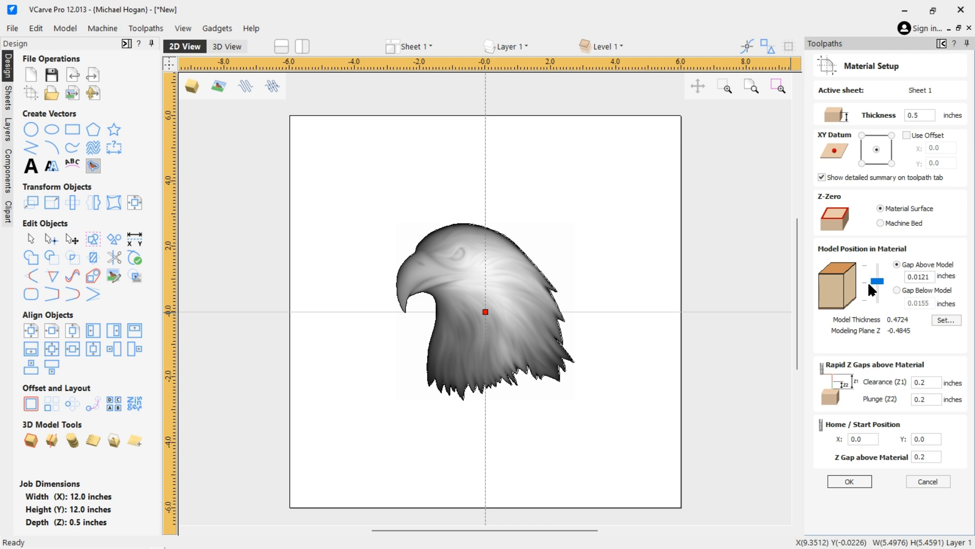
left_click_drag(878, 282, 877, 280)
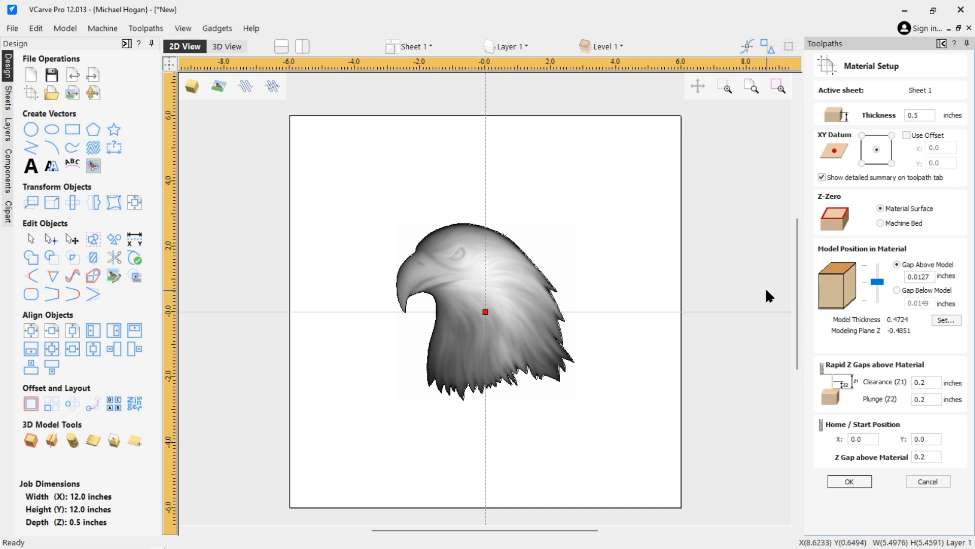
left_click(858, 483)
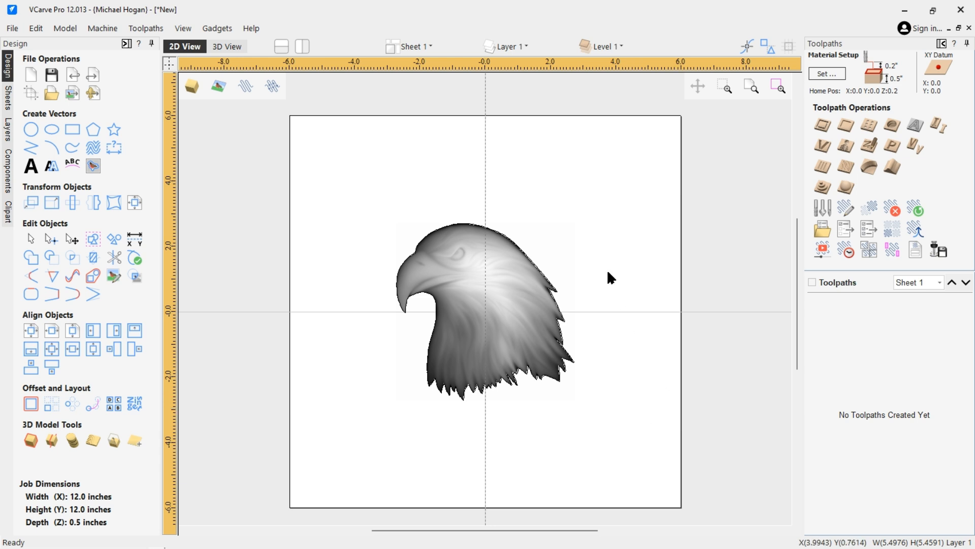
Draw a 12 x 7.9 inch rectangle around the eagle, centred at X 0, Y 0.1524.
left_click(72, 130)
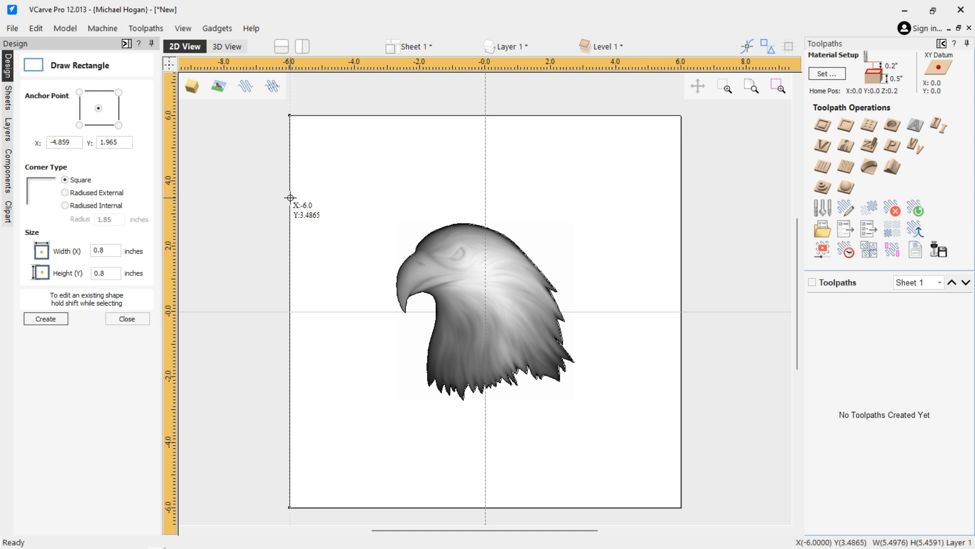
left_click_drag(290, 177, 681, 435)
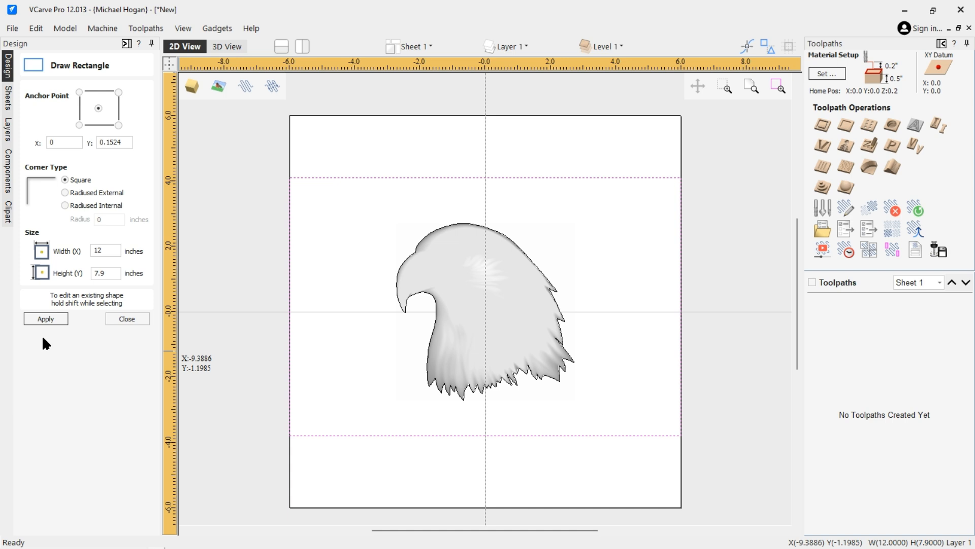
left_click(123, 318)
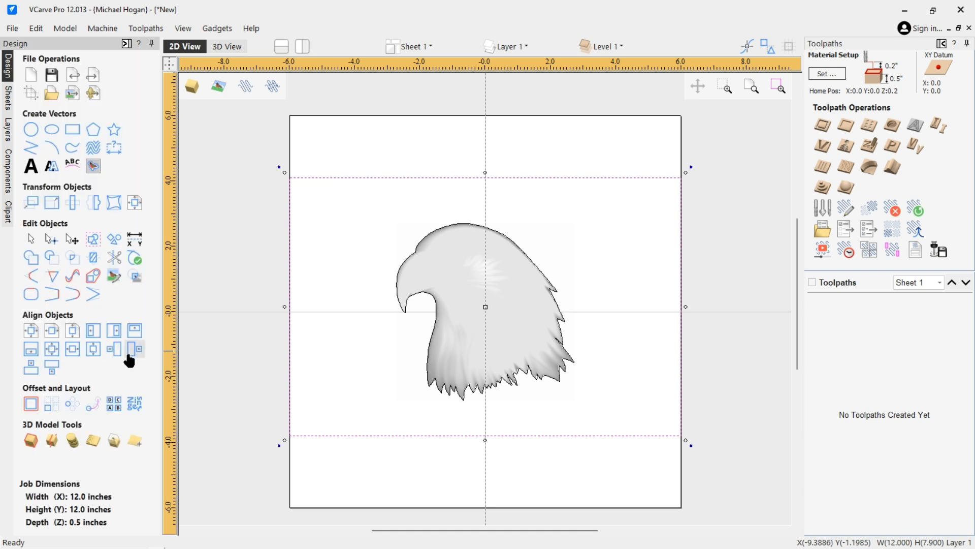
Centre the 12 x 7.9 rectangle on the job, closing Offset Vectors without offsetting.
left_click(31, 333)
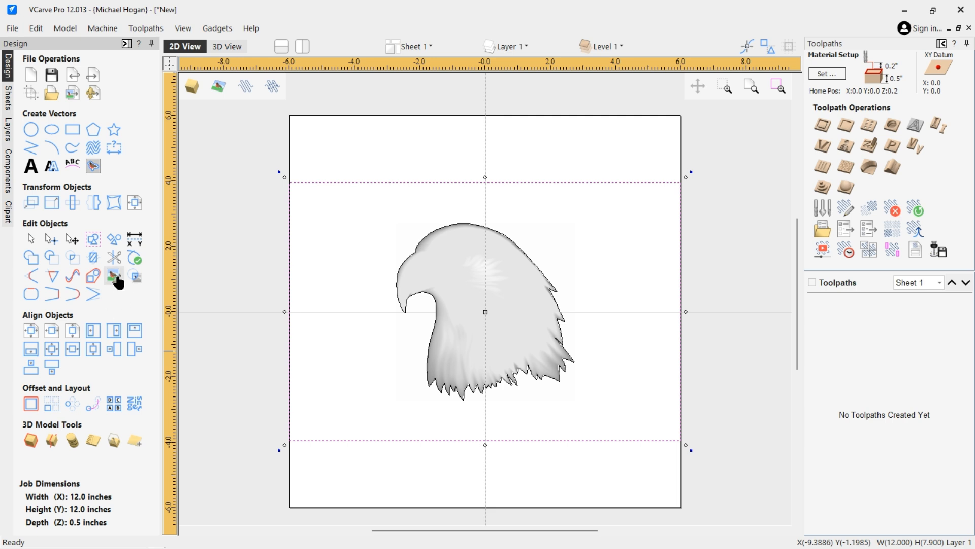
left_click(29, 403)
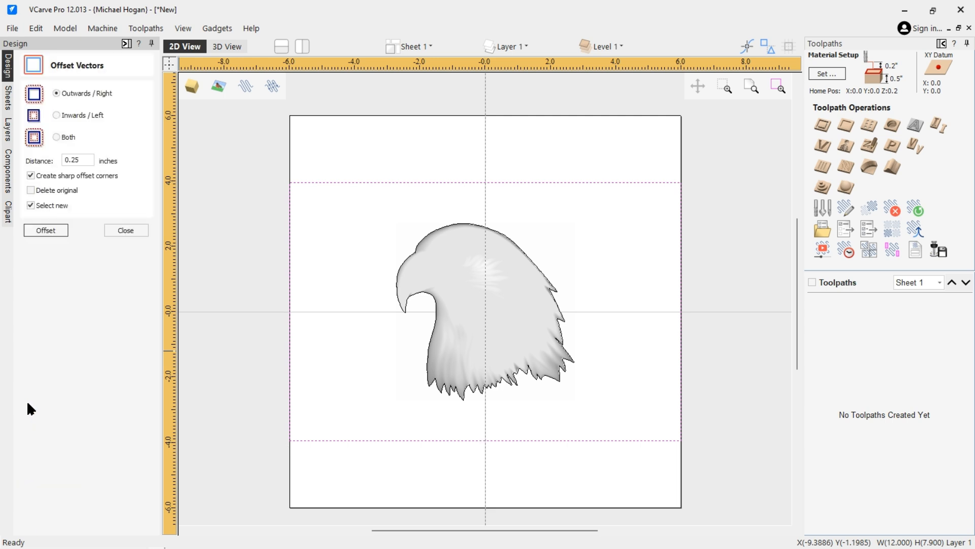
left_click(55, 113)
left_click(123, 230)
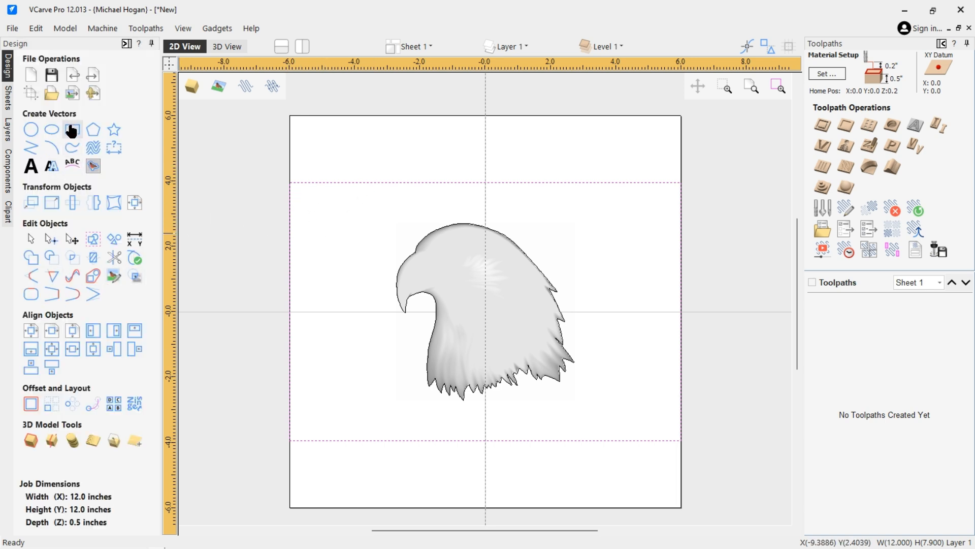
Try notched corners on the rectangle, then undo that corner edit.
left_click(71, 130)
left_click(67, 194)
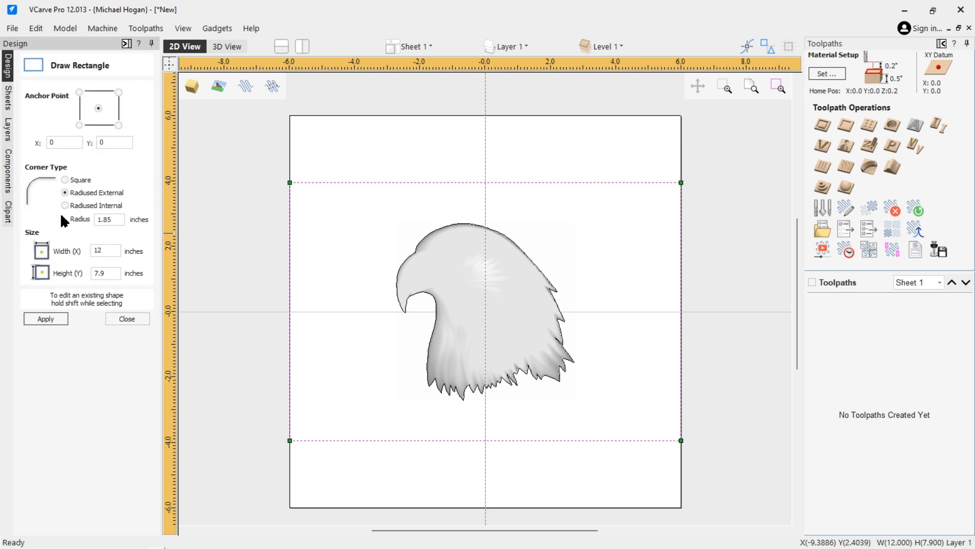
left_click(65, 205)
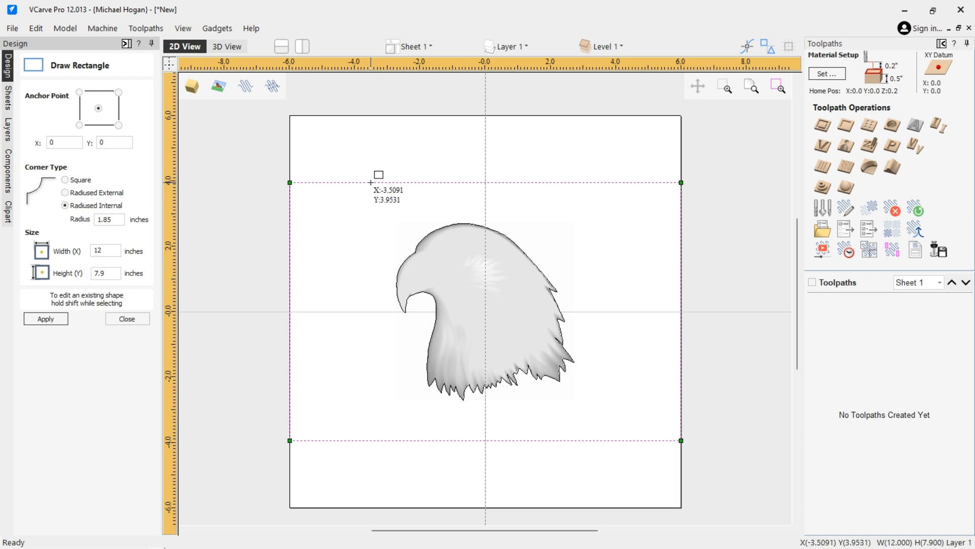
left_click(47, 317)
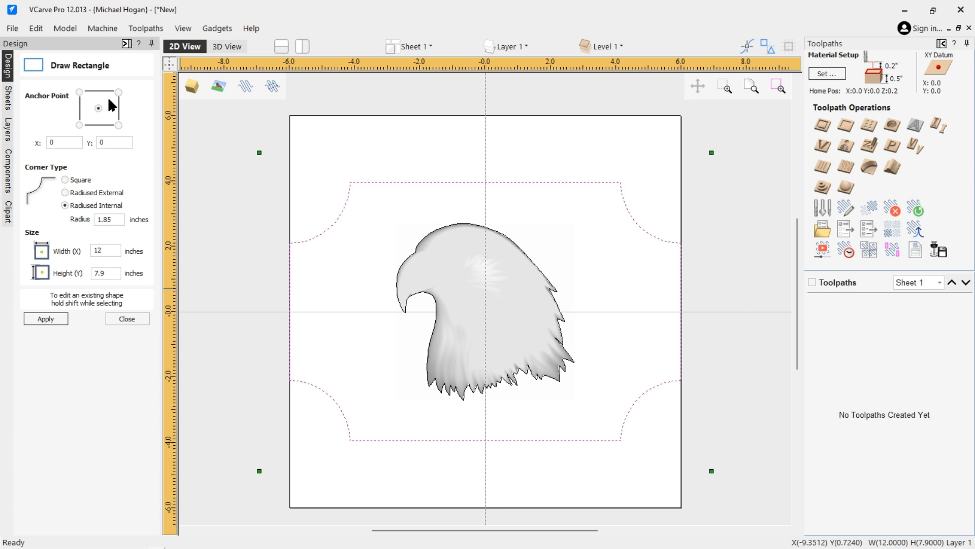
left_click(35, 27)
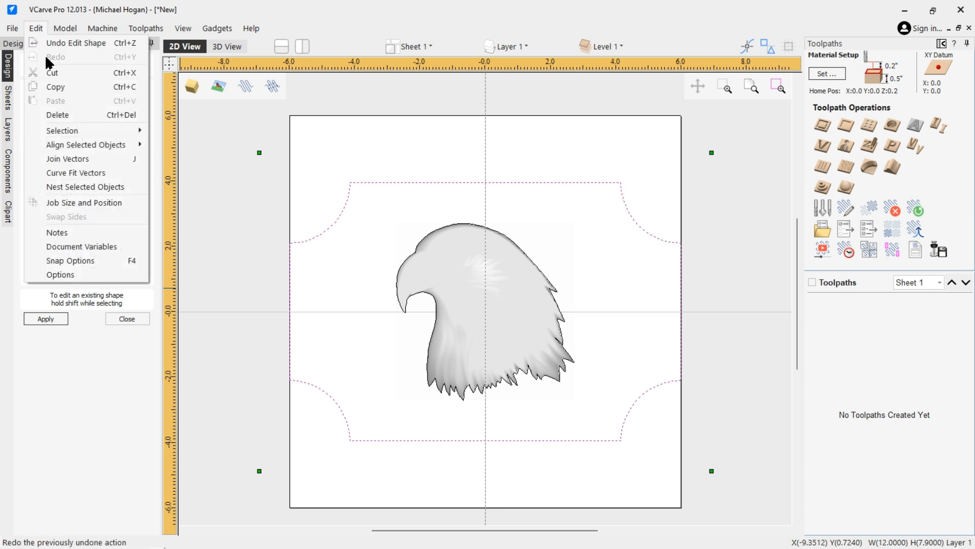
left_click(53, 43)
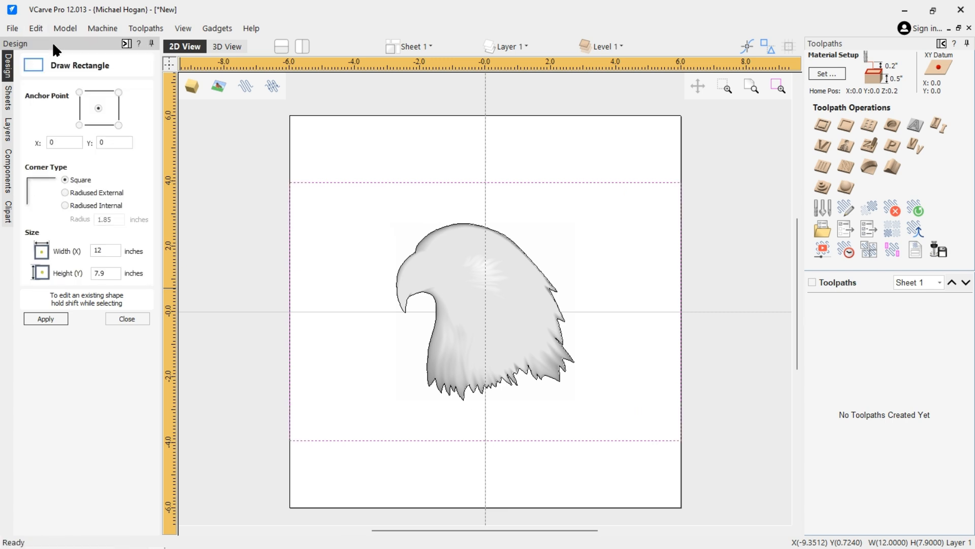
Apply Radiused Internal corners with a 0.75-inch radius to the border rectangle.
left_click(65, 205)
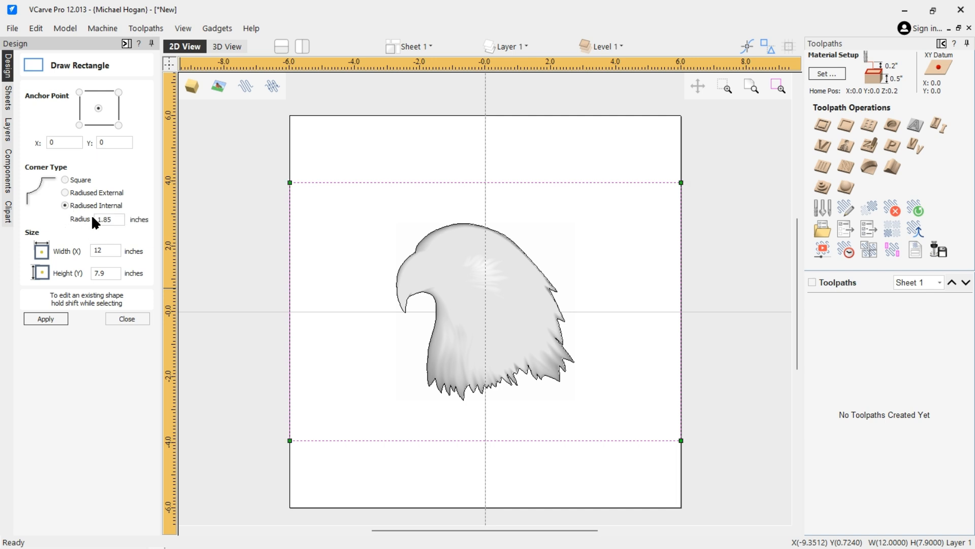
double_click(109, 219)
type("0.75")
left_click(44, 321)
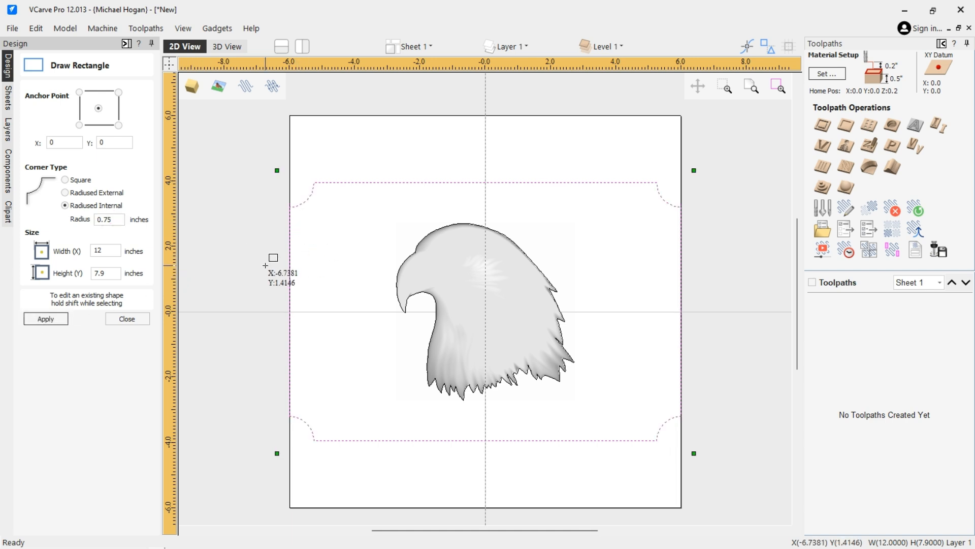
left_click(117, 321)
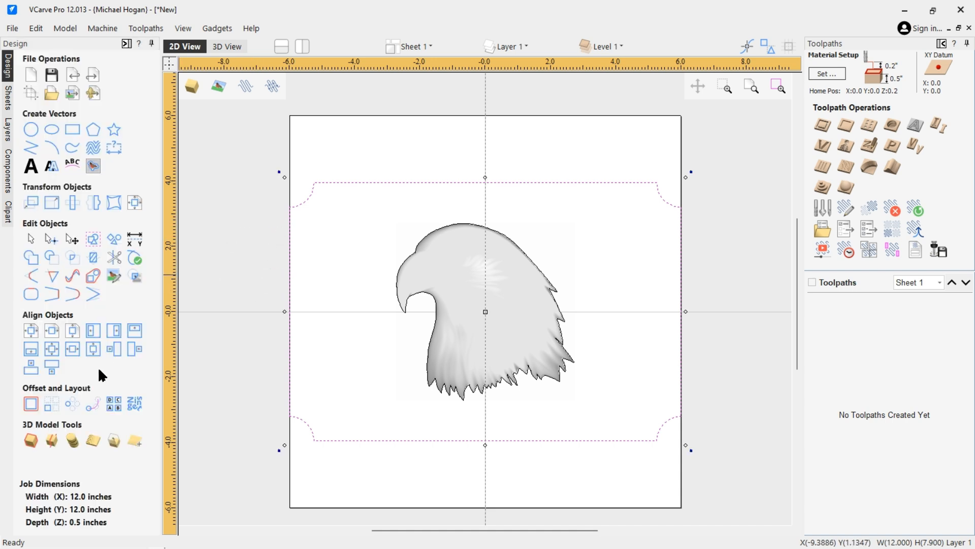
Attempt a boundary around the eagle, dismiss the no-selected-components warning, and clear the selection.
left_click(47, 436)
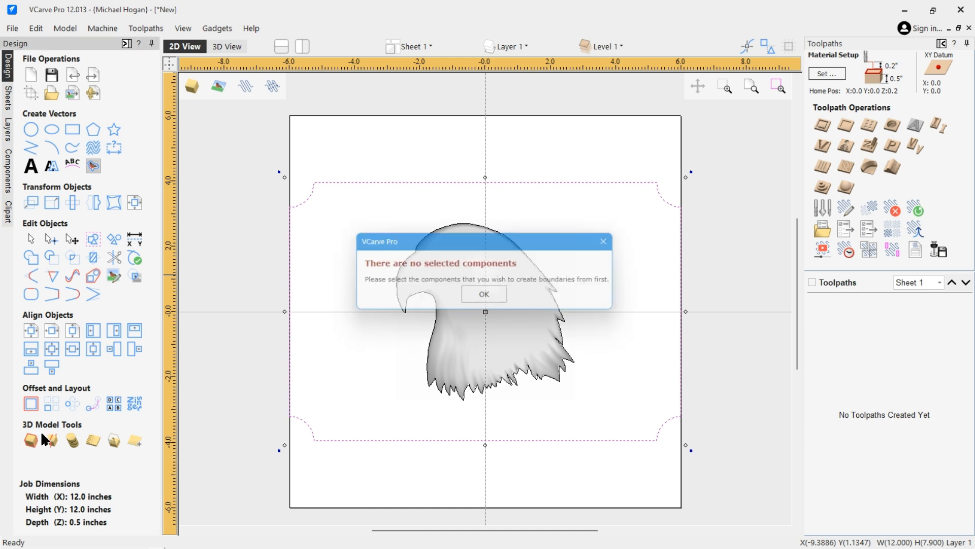
left_click(487, 297)
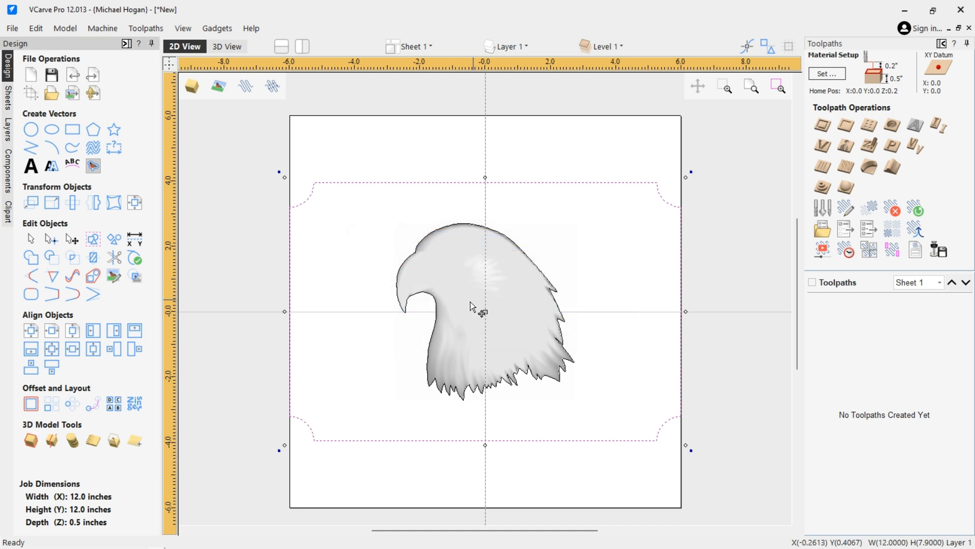
left_click(196, 226)
Offset the notched border 0.25 inch inward, then select the original outer border.
left_click(373, 183)
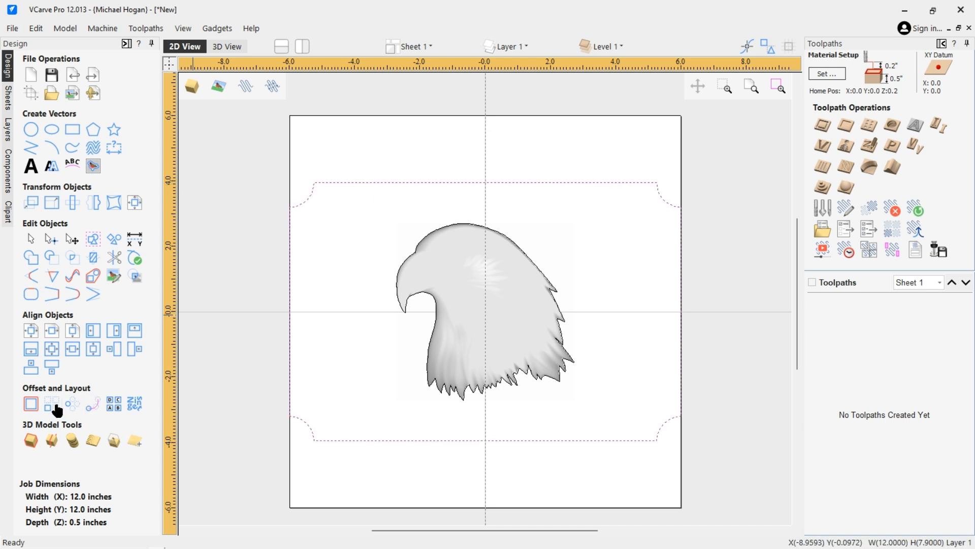
left_click(29, 402)
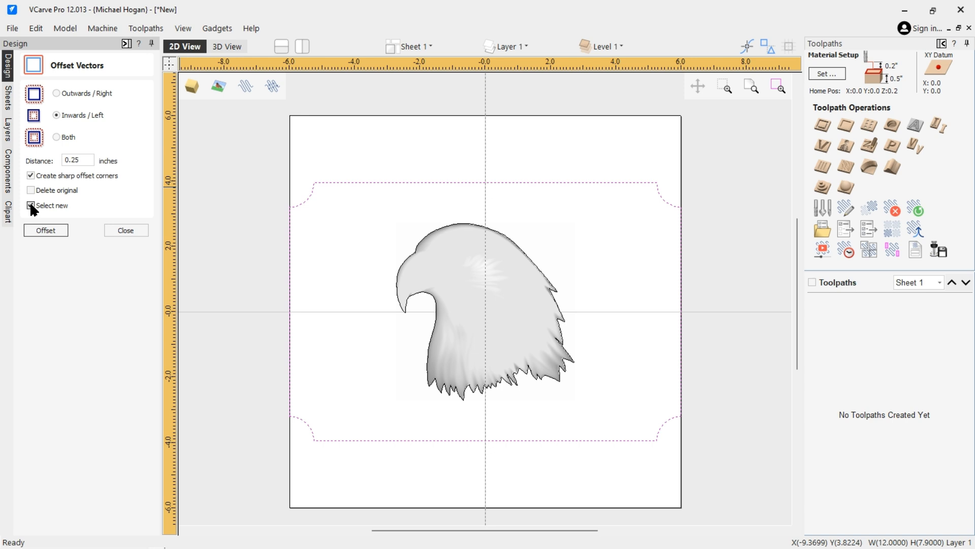
left_click(47, 231)
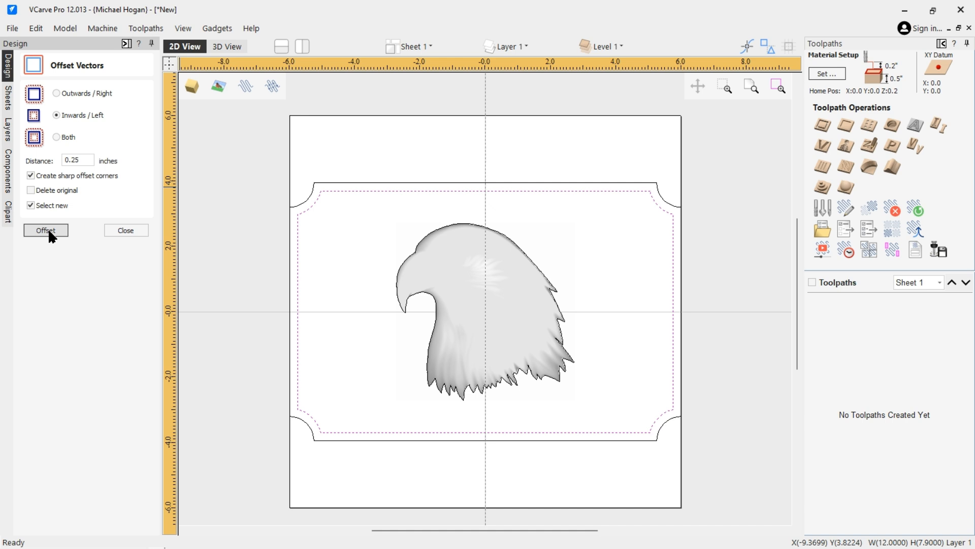
left_click(131, 229)
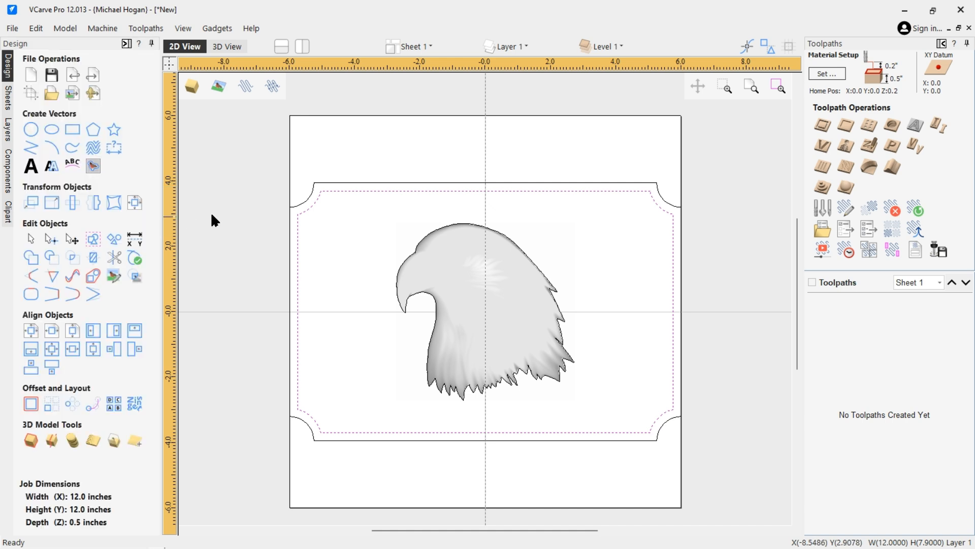
left_click(307, 202)
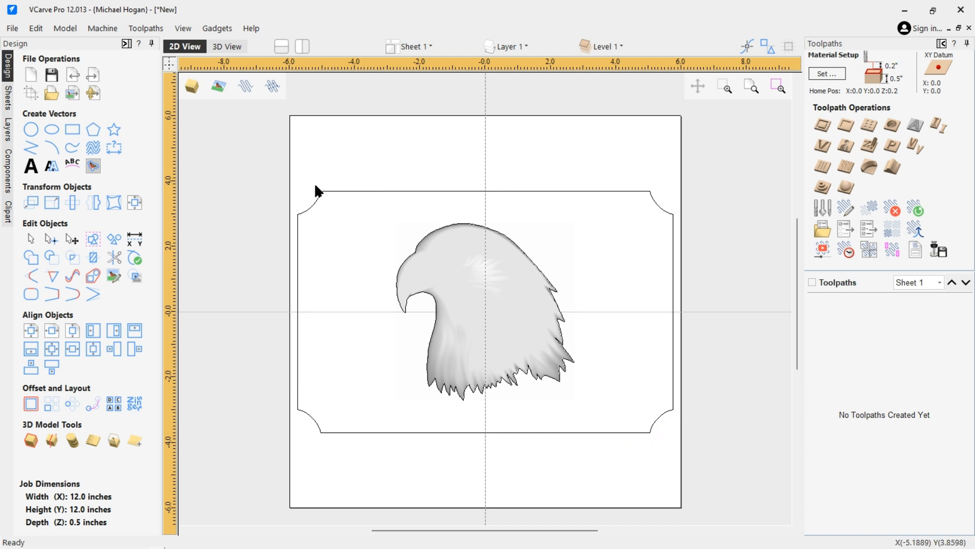
Create a square-cornered 12 x 7.9 inch rectangle surrounding the notched border.
left_click(72, 132)
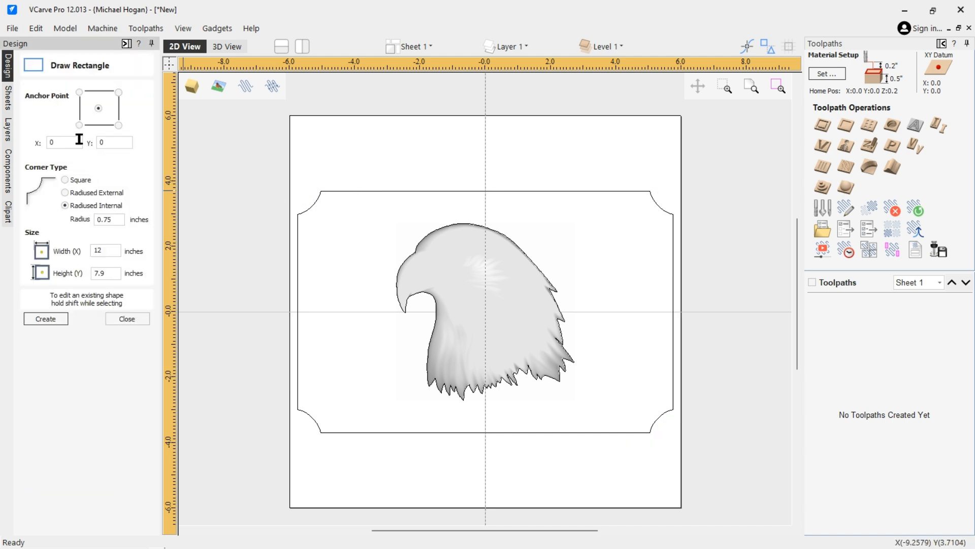
left_click(64, 180)
left_click(46, 319)
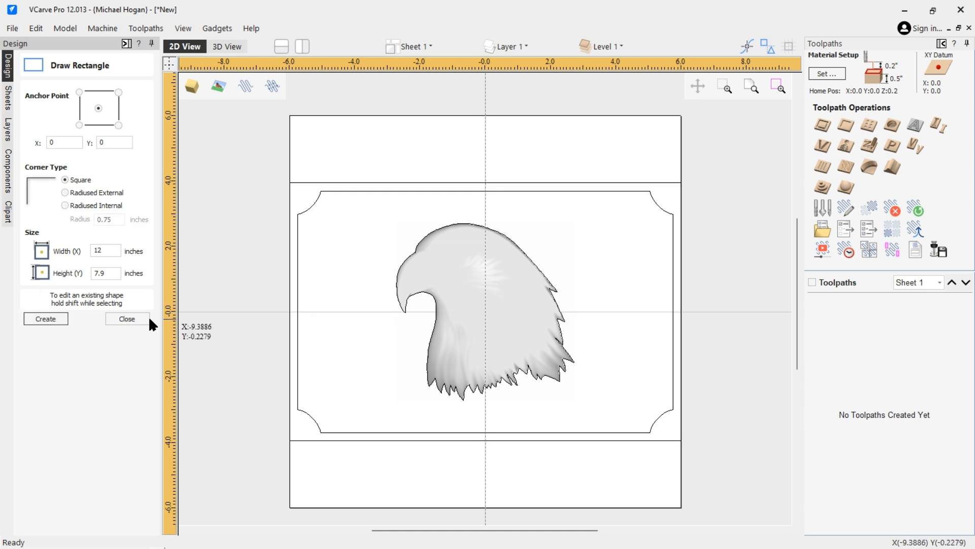
left_click(131, 317)
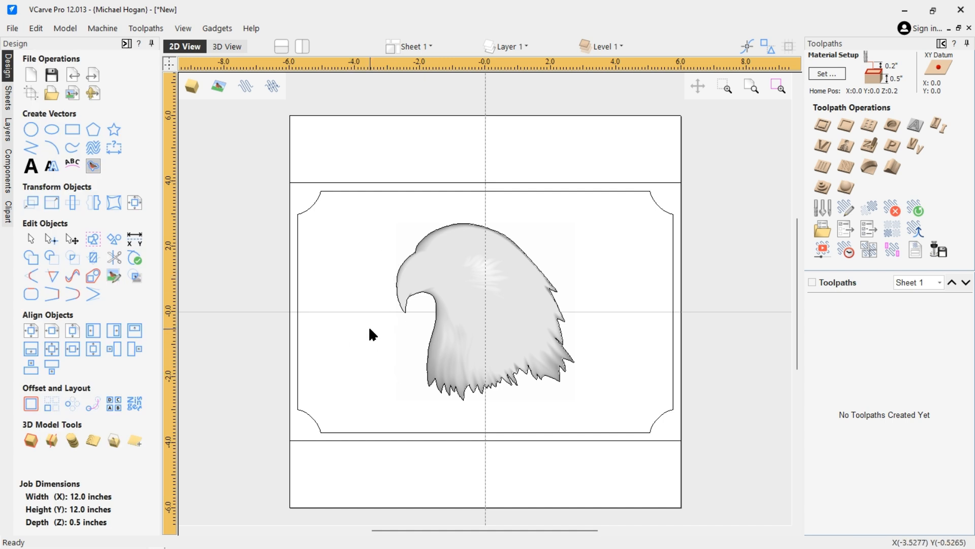
left_click(400, 263)
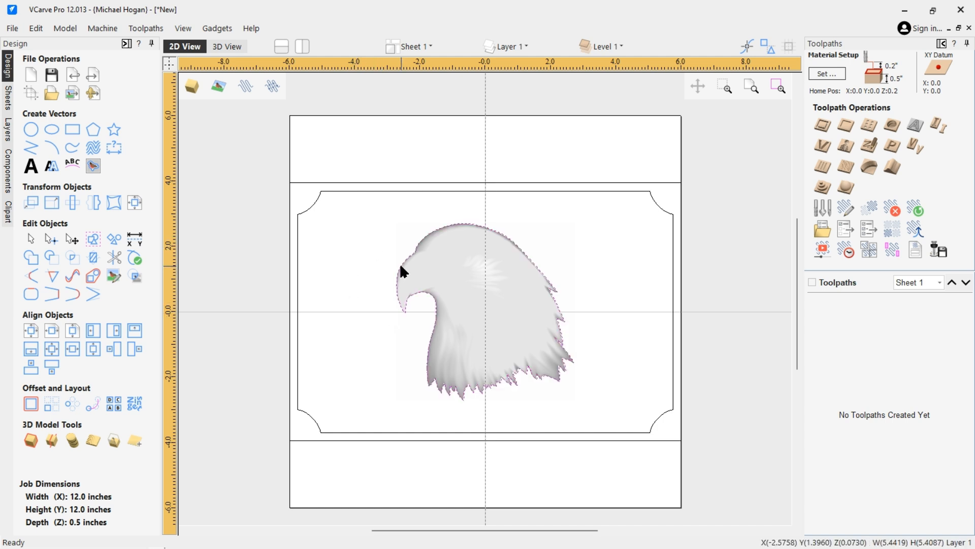
left_click(312, 206, "shift")
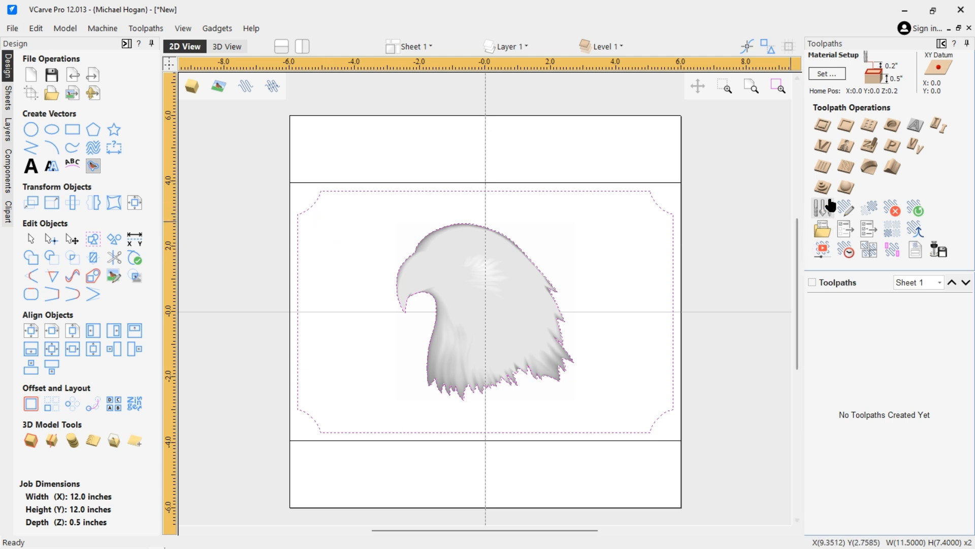
left_click(846, 127)
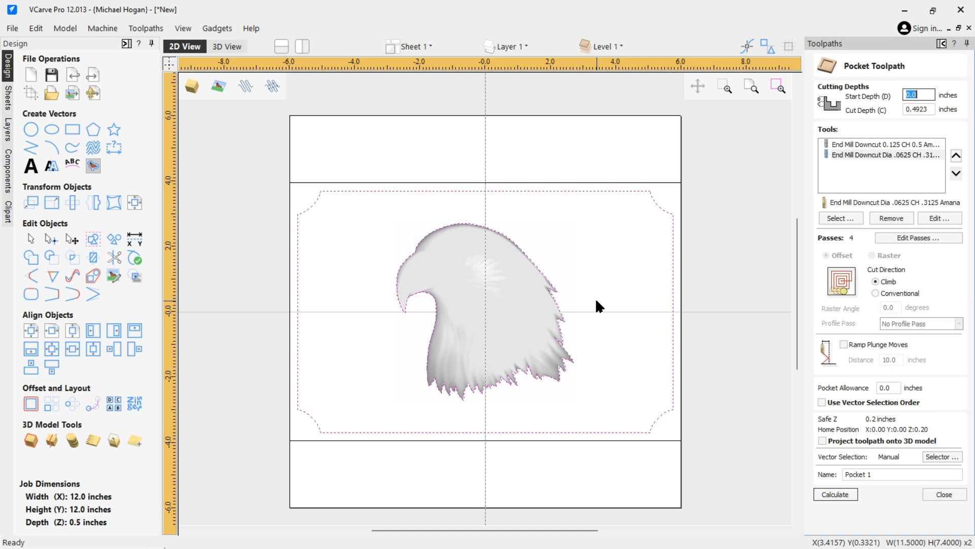
left_click(943, 492)
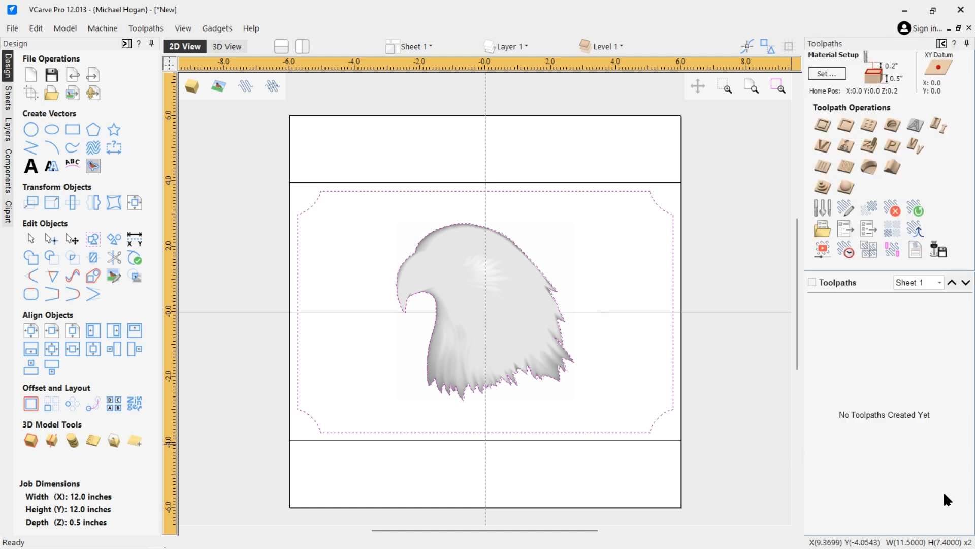
left_click(473, 307)
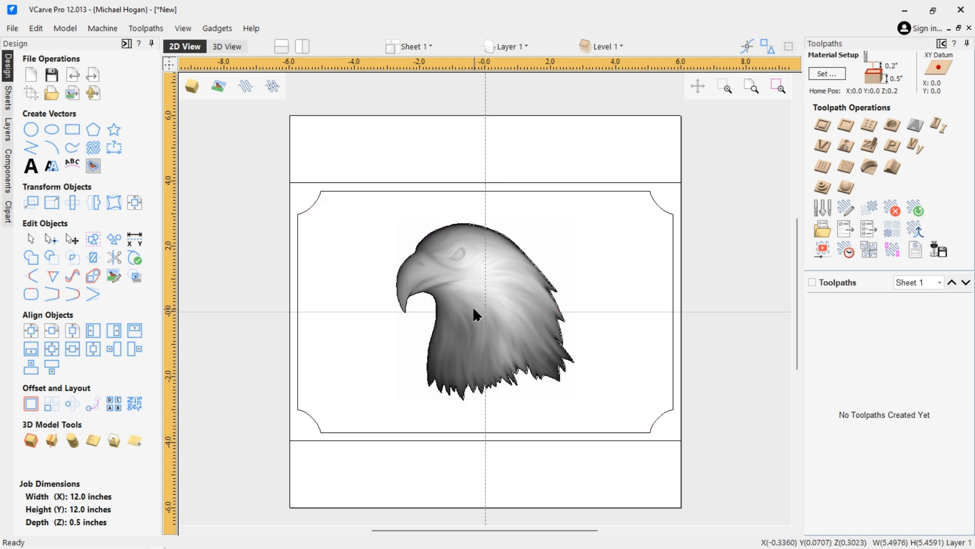
View the Eagle_Head-50218-A component's properties from the Components list, then close them.
left_click(7, 171)
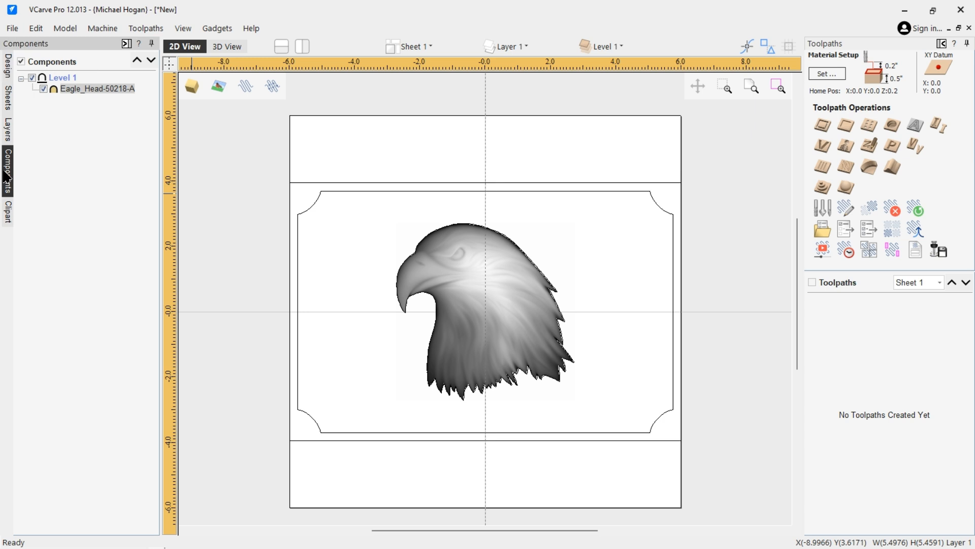
double_click(97, 89)
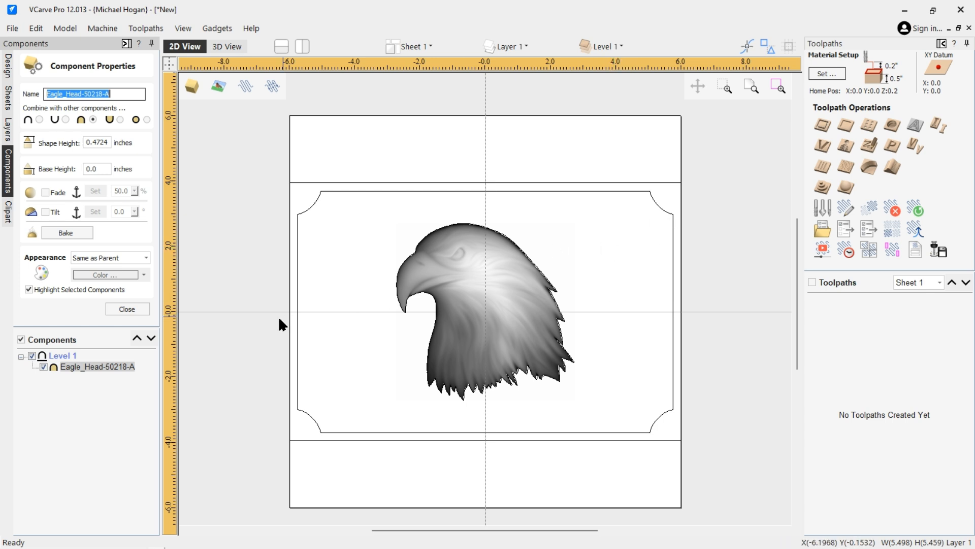
left_click(124, 309)
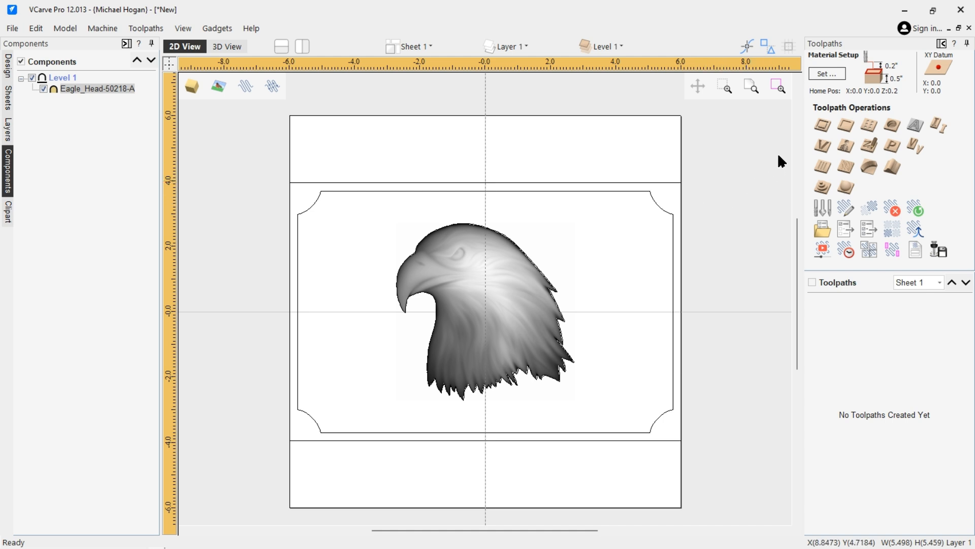
Set up a pocket toolpath with 0.25-inch cut depth and the .0625 Downcut end mill.
left_click(846, 126)
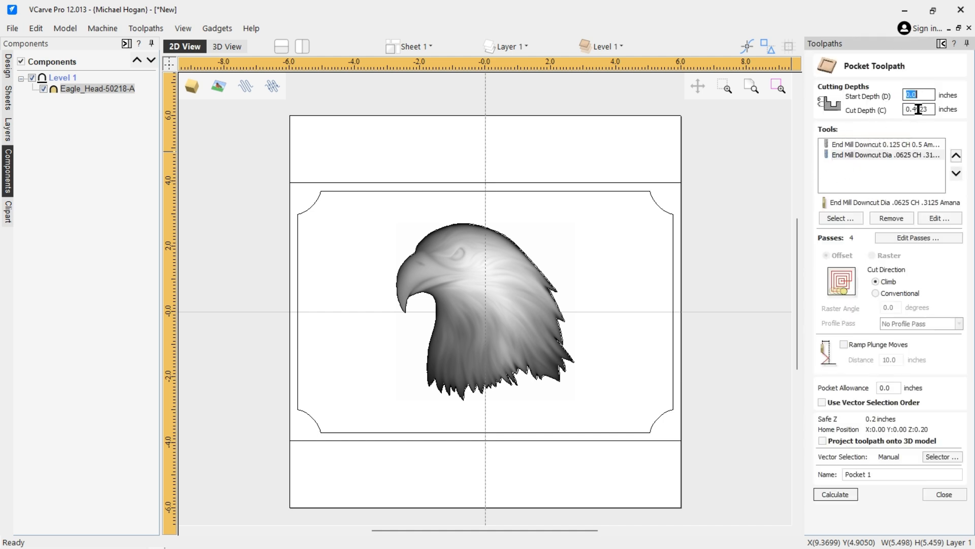
left_click_drag(912, 109, 932, 108)
type("25")
left_click(894, 218)
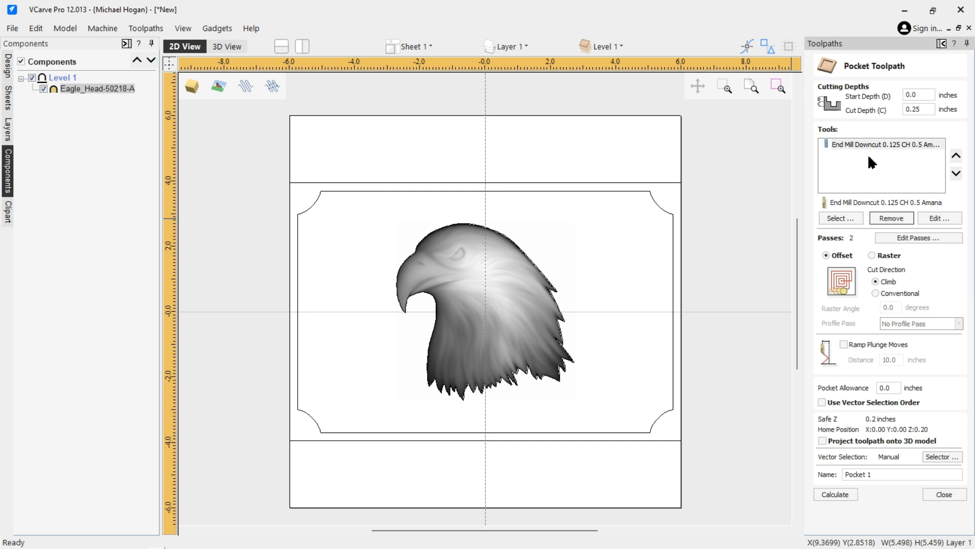
left_click(839, 218)
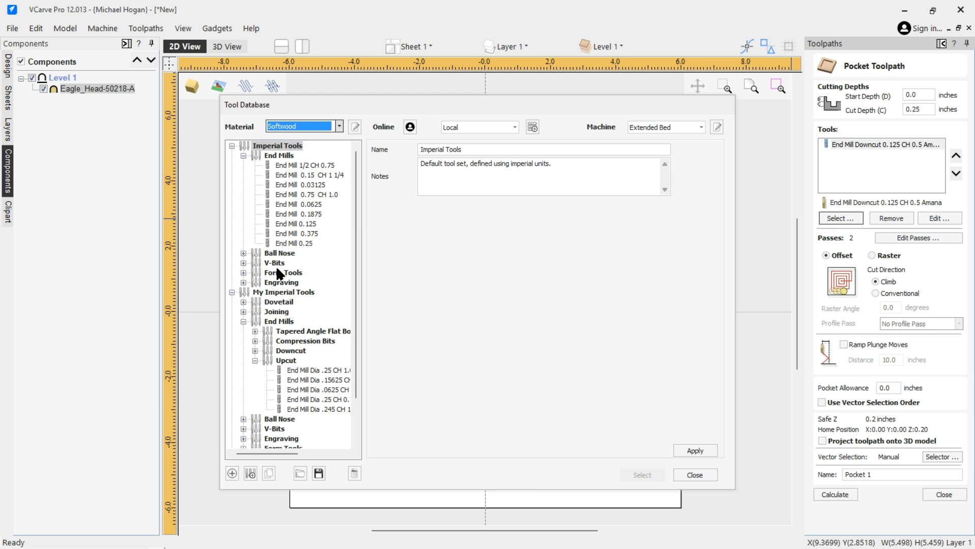
left_click(254, 350)
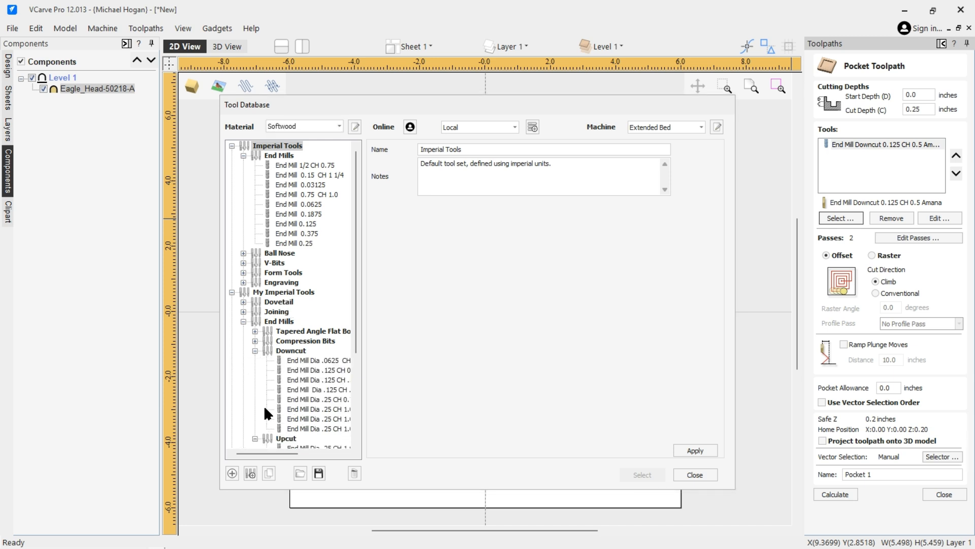
left_click(305, 360)
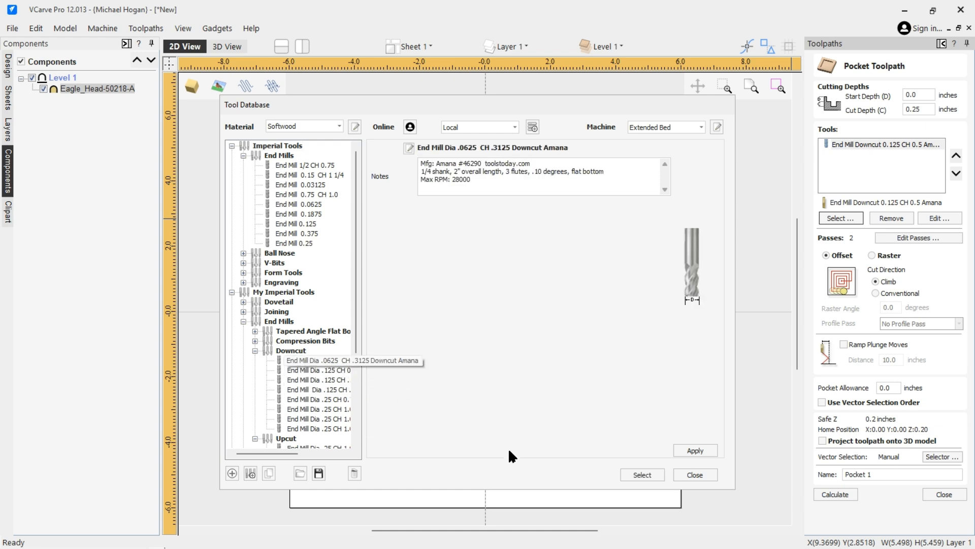
left_click(642, 475)
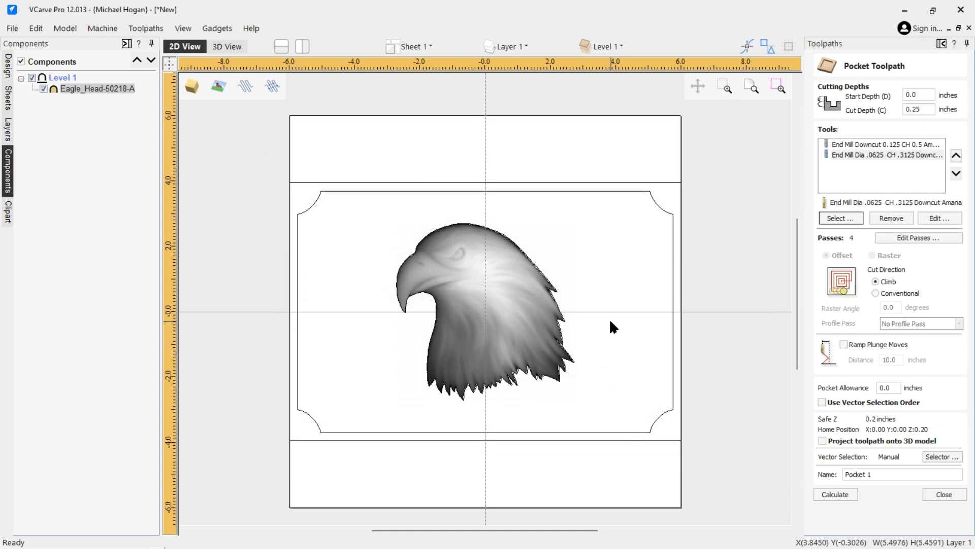
After the no-vectors warning, select the notched inner border and the eagle outline.
left_click(833, 496)
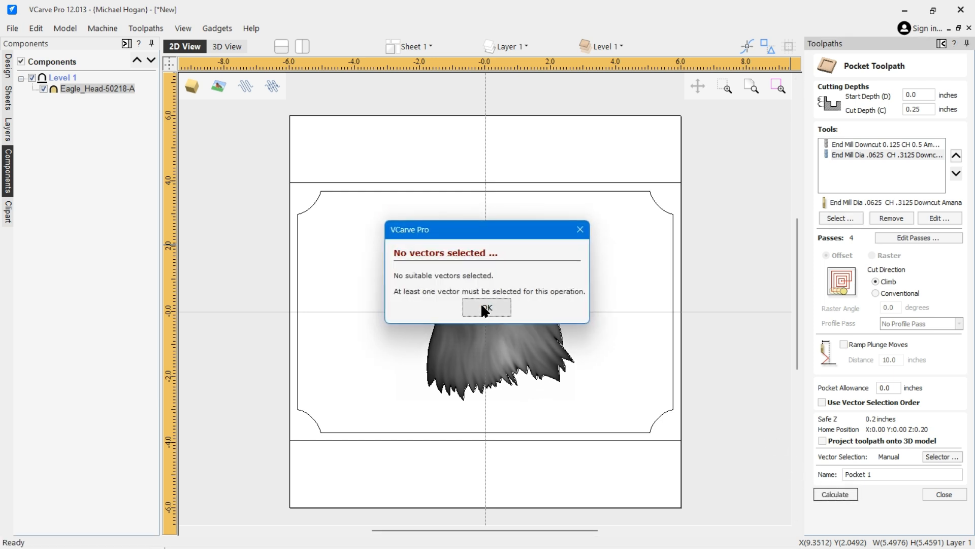
left_click(484, 309)
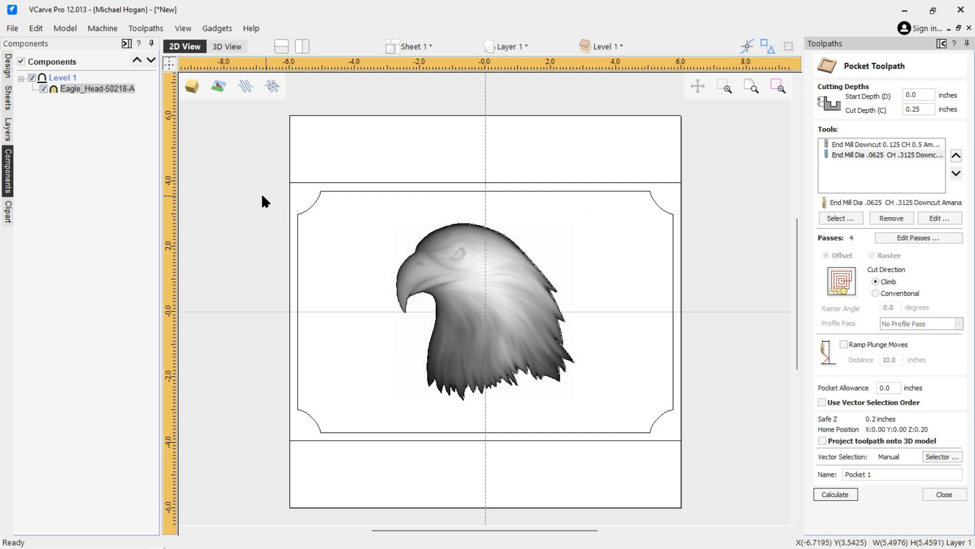
left_click(315, 203)
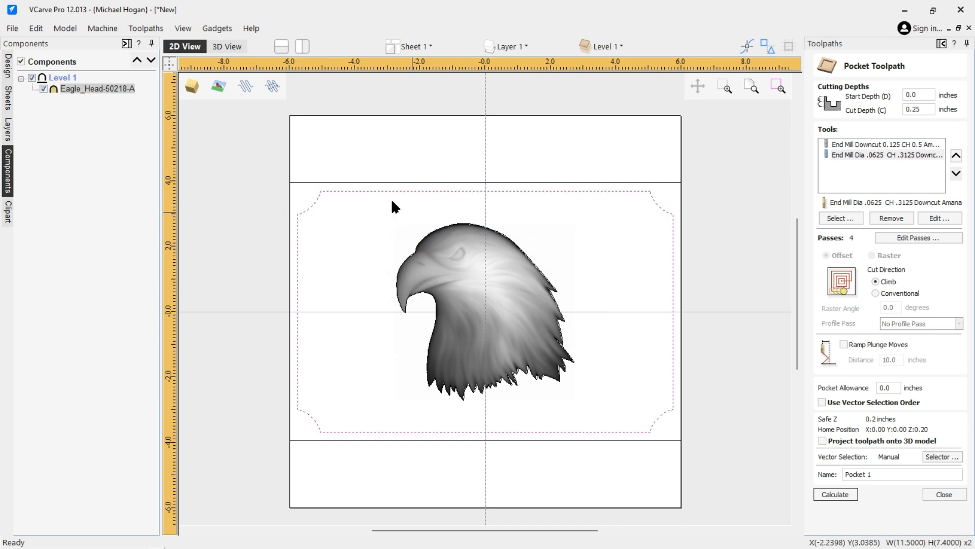
left_click(421, 244, "shift")
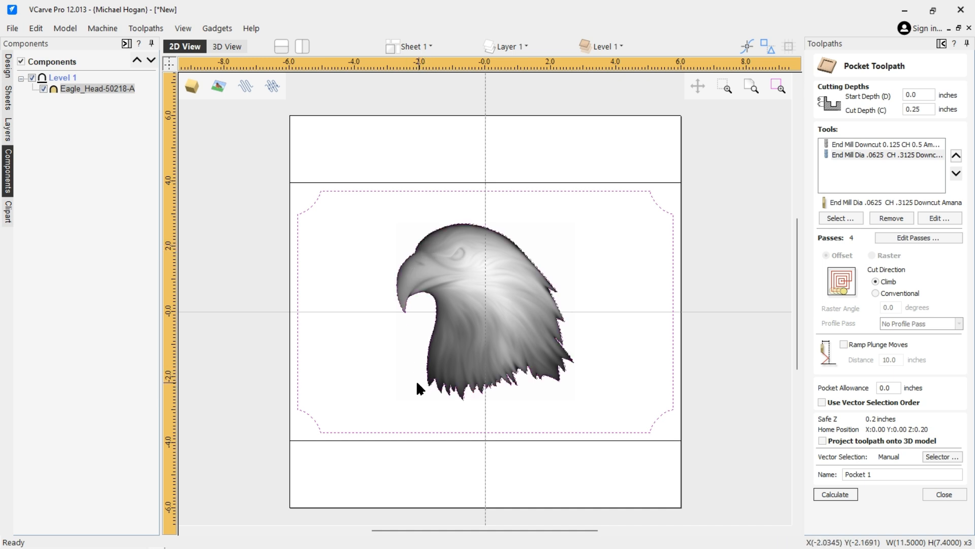
Calculate Pocket 1 and preview it on the board from an angled perspective.
left_click(842, 495)
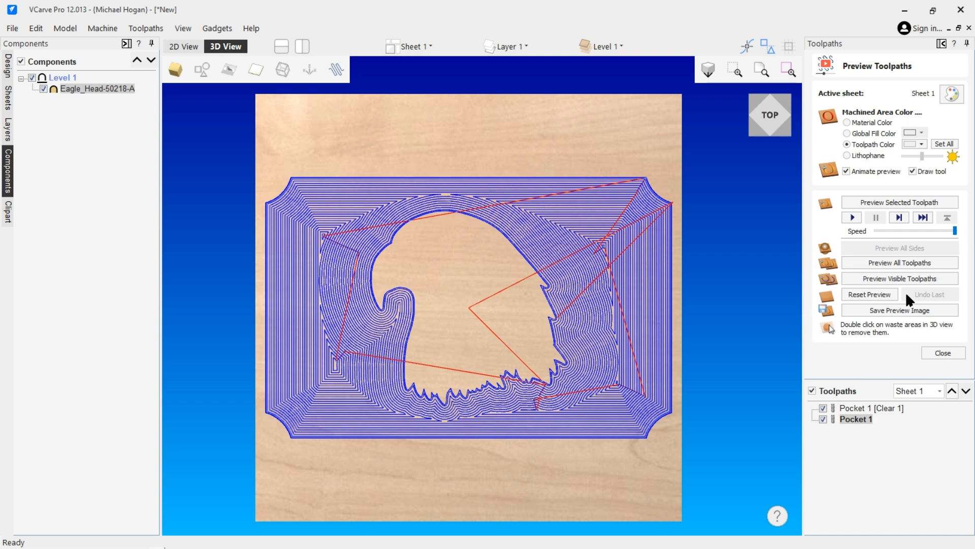
left_click(898, 275)
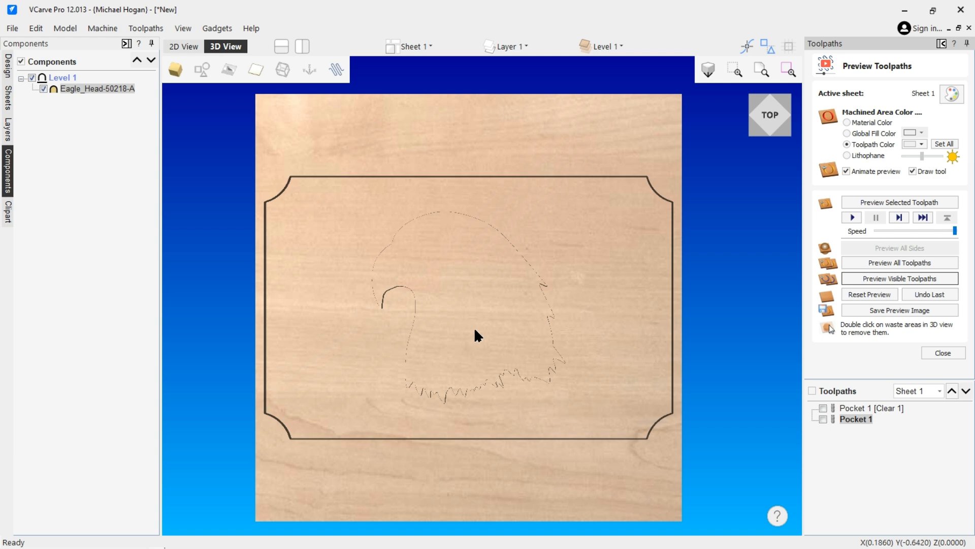
left_click_drag(480, 373, 498, 272)
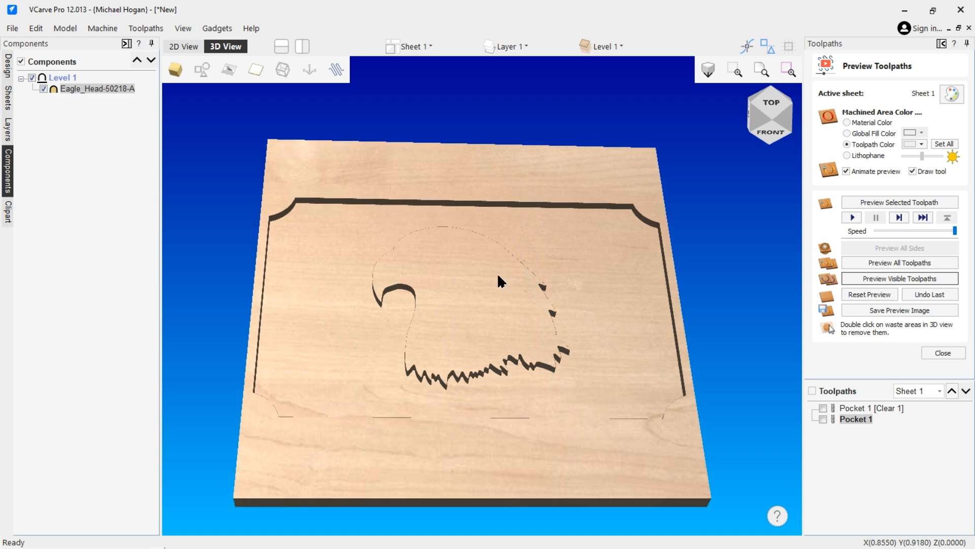
Check the preview simulation quality setting, rotate the board view, and close the pocket preview.
left_click(147, 28)
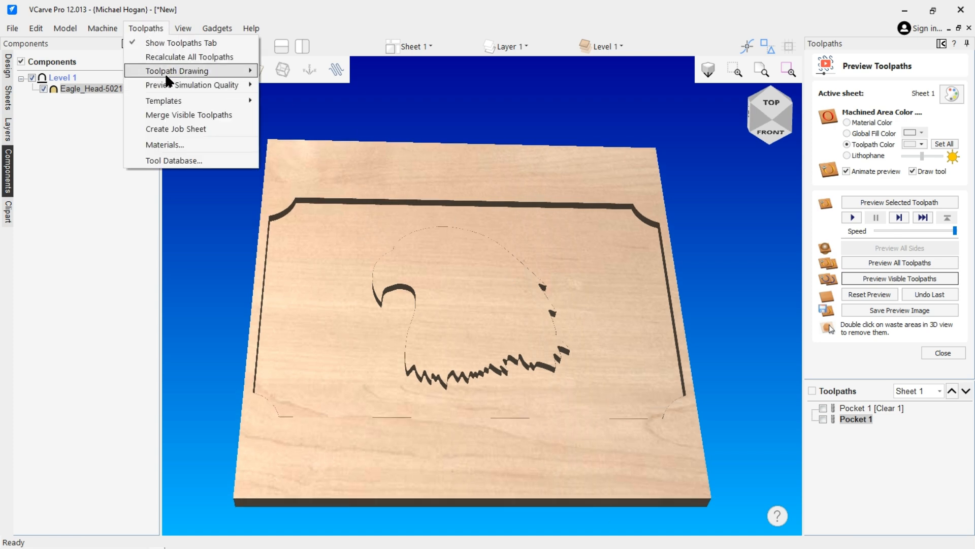
mouse_move(172, 85)
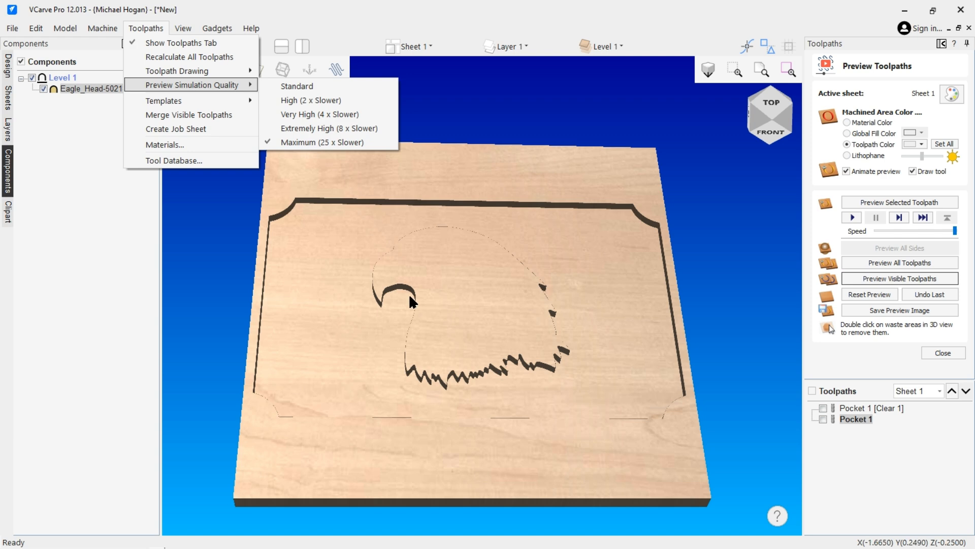
left_click(355, 321)
left_click_drag(368, 365, 629, 313)
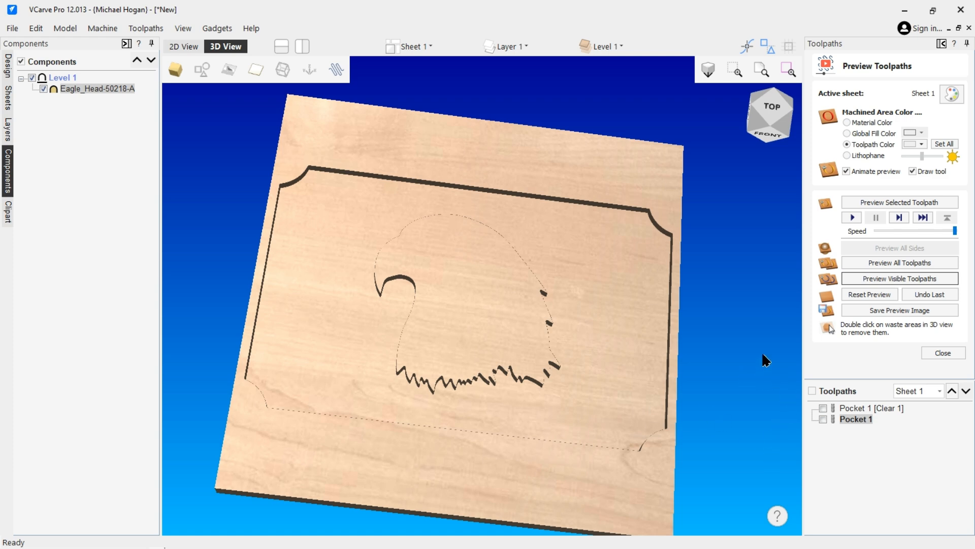
left_click(943, 352)
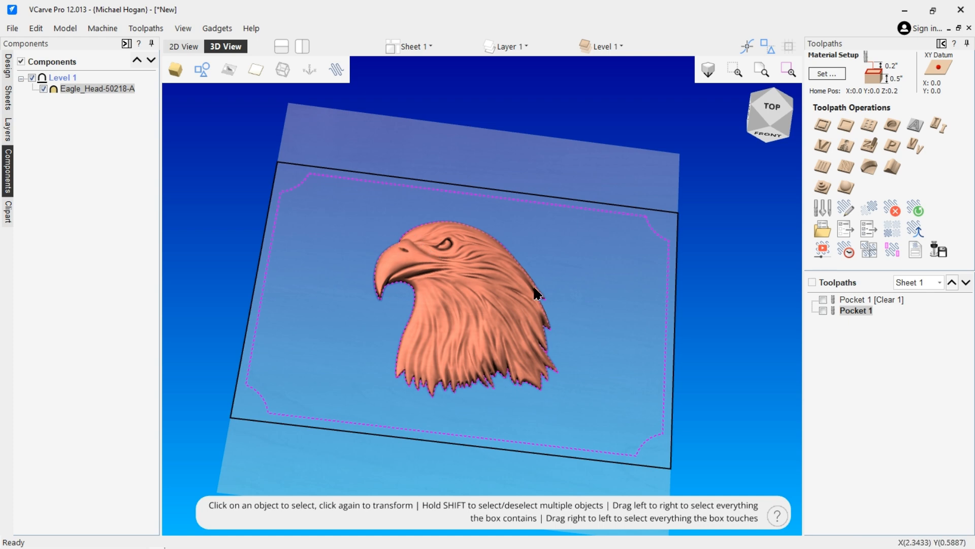
Calculate 3D Roughing 1 with the 1/4-inch end mill over the eagle model and its outline.
left_click(821, 189)
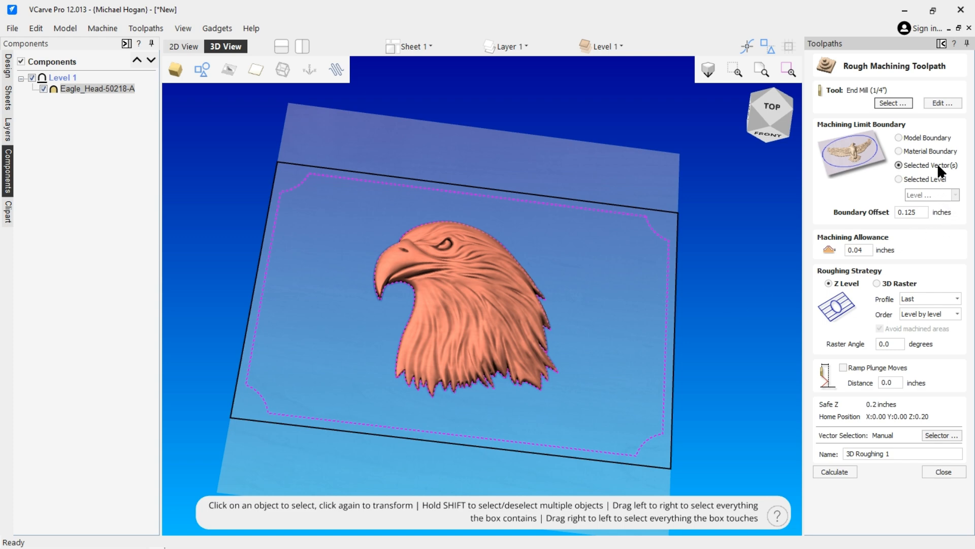
left_click(179, 47)
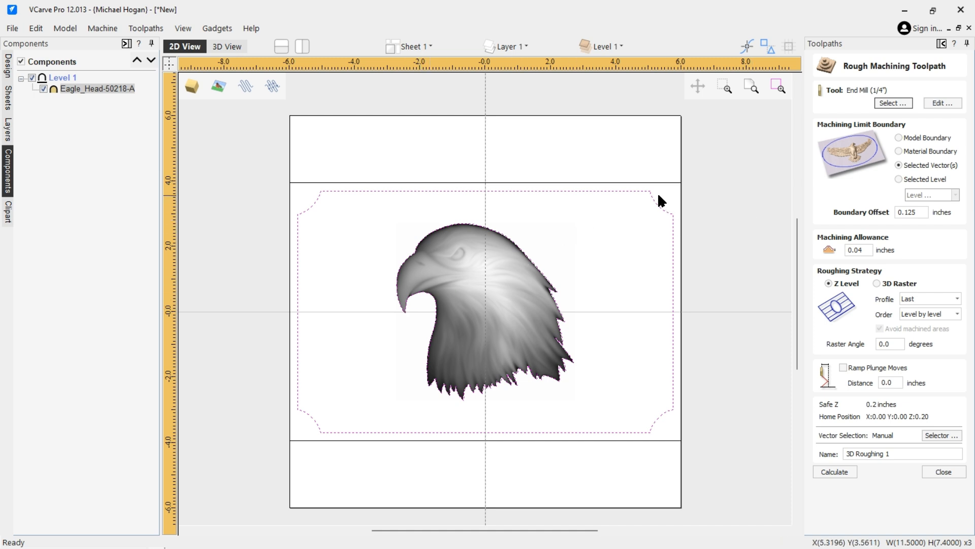
left_click(730, 191)
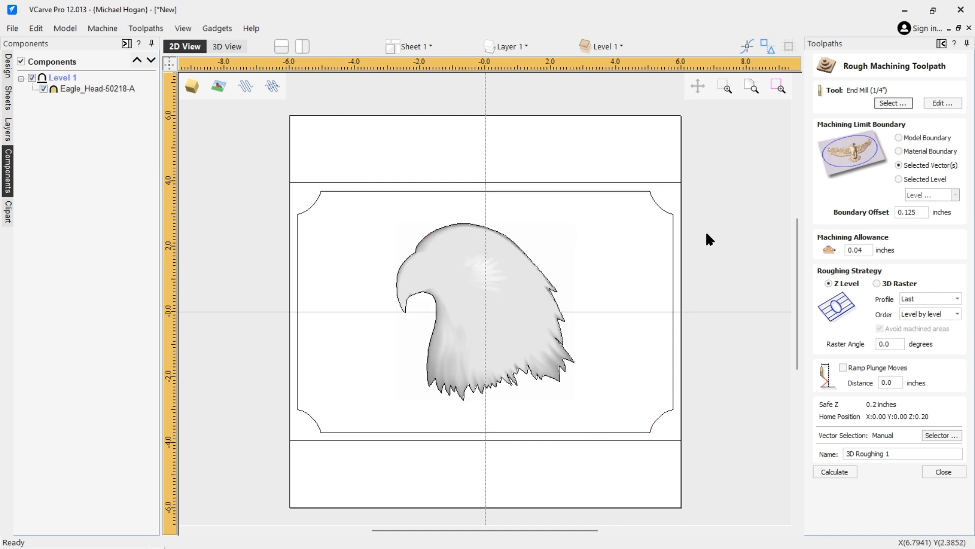
left_click(541, 269)
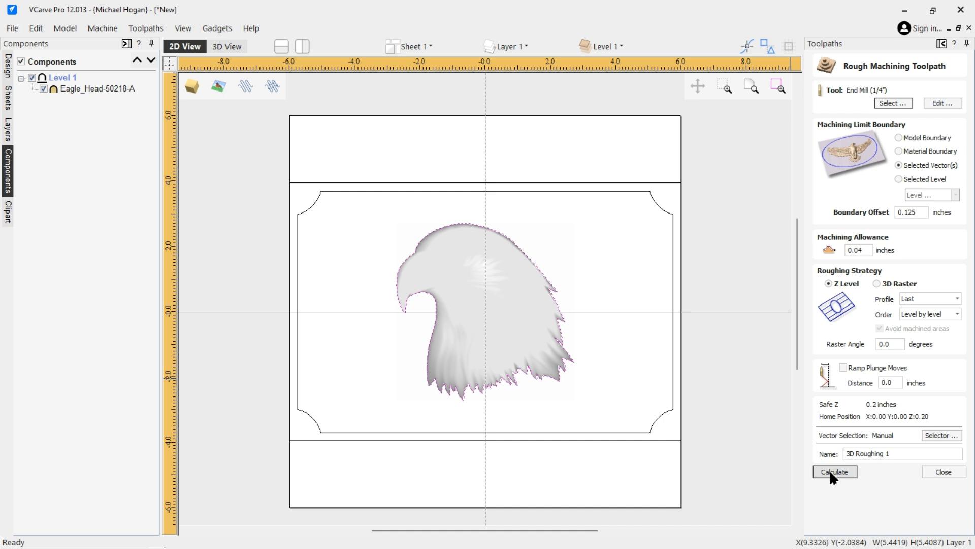
left_click(485, 305)
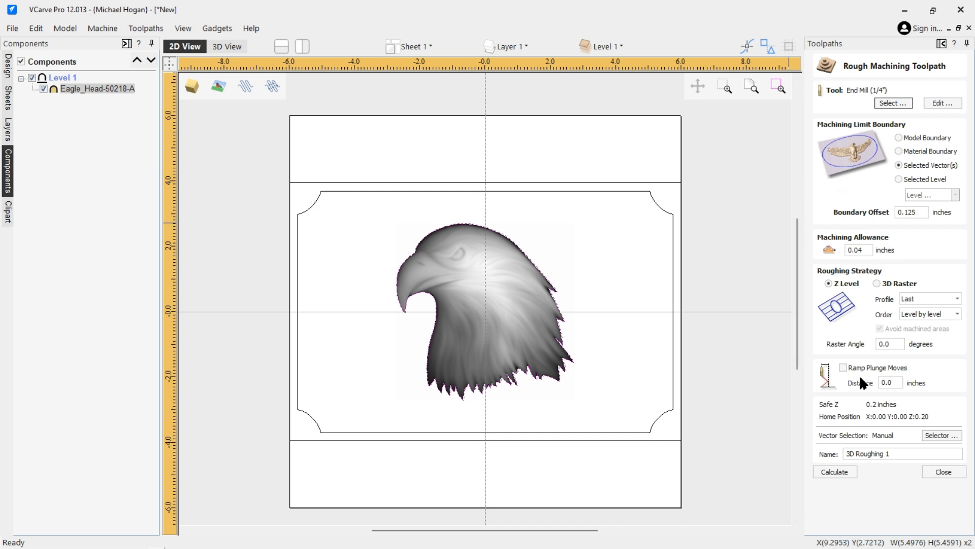
left_click(838, 471)
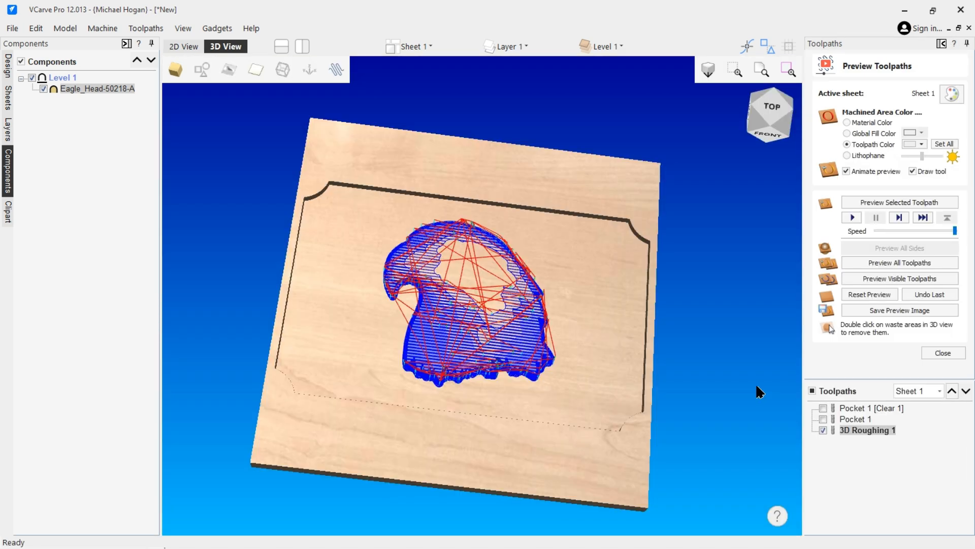
Preview 3D Roughing 1, zooming in to inspect the stepped eagle terraces, then close it.
left_click(865, 276)
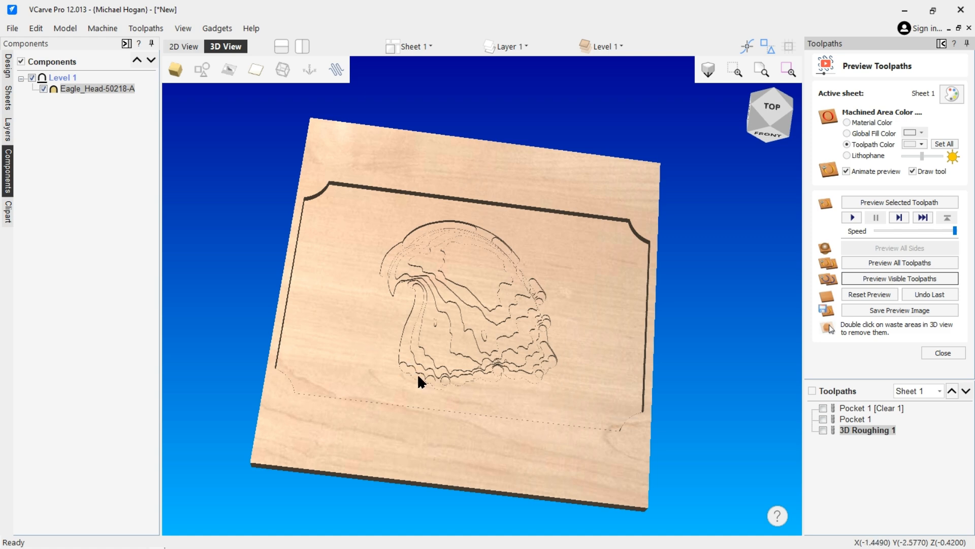
scroll(404, 323, "up", 2)
scroll(422, 284, "up", 2)
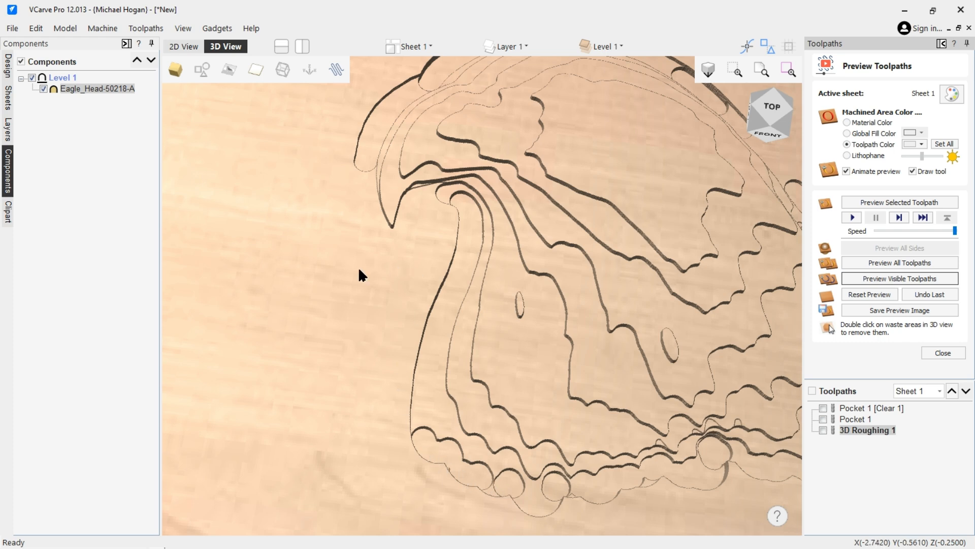
scroll(340, 267, "down", 3)
scroll(318, 261, "down", 3)
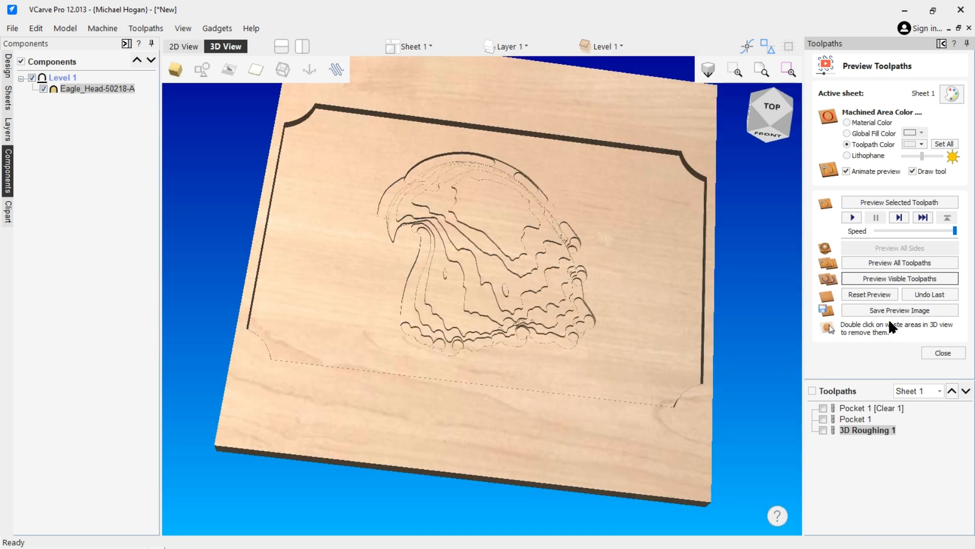
left_click(942, 353)
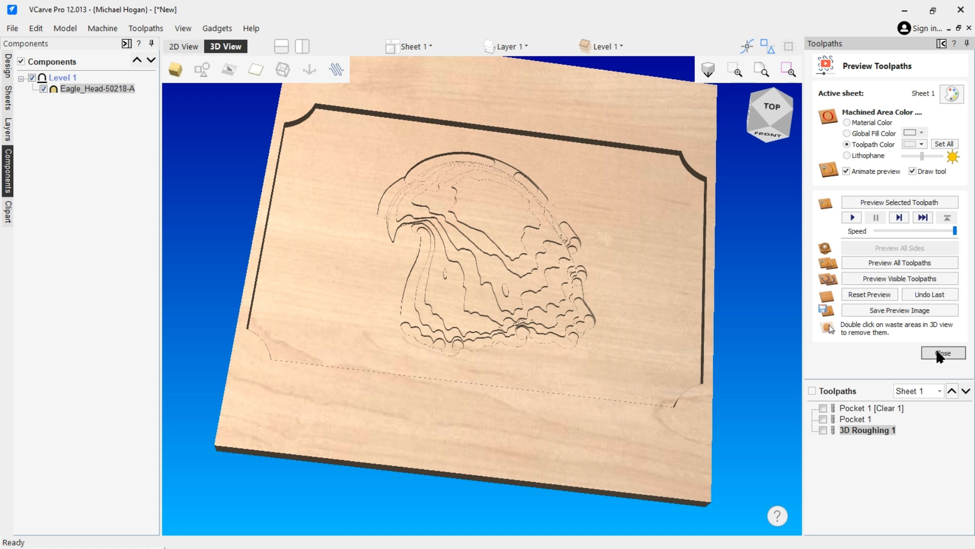
Calculate 3D Finish 1 with the 5.4° tapered ball nose over the eagle and its outline.
left_click(853, 189)
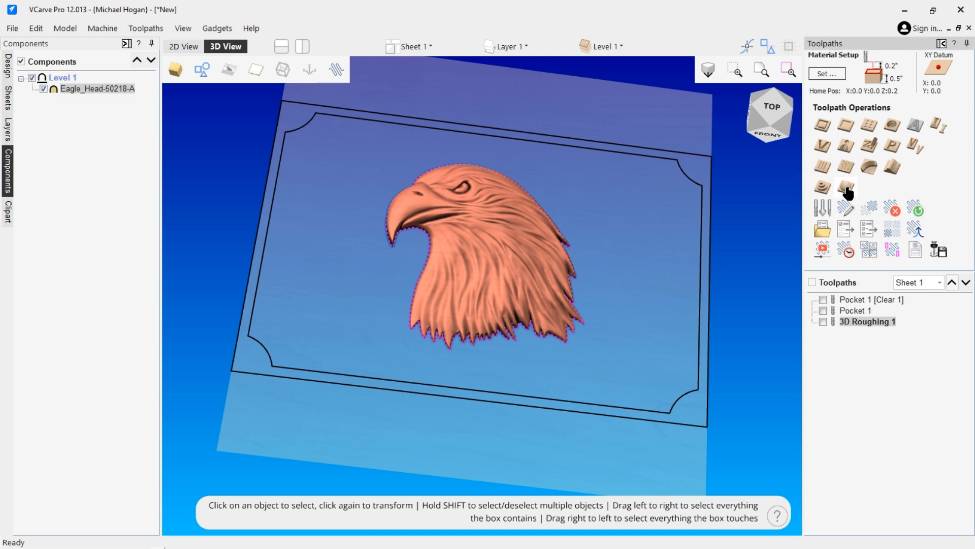
left_click(175, 49)
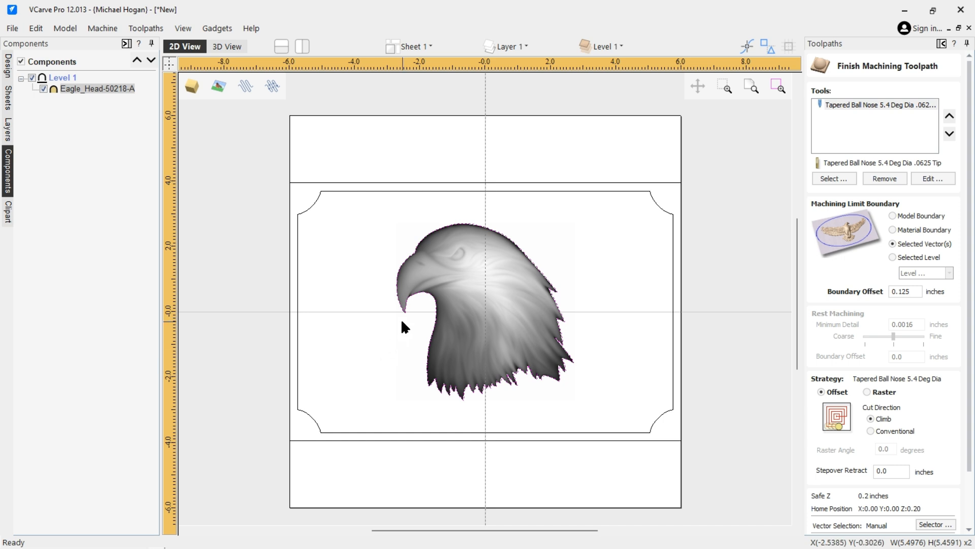
left_click(543, 250)
left_click(508, 273)
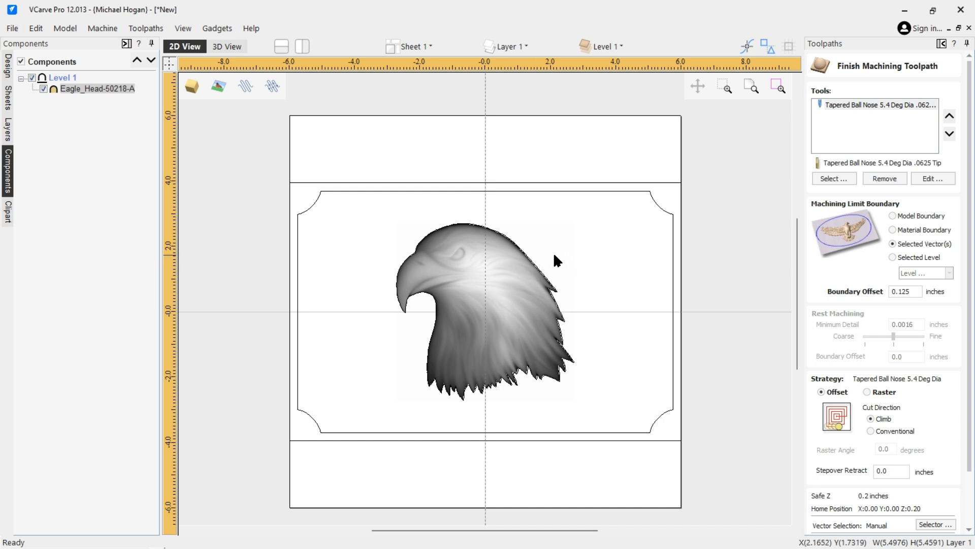
left_click(534, 270, "shift")
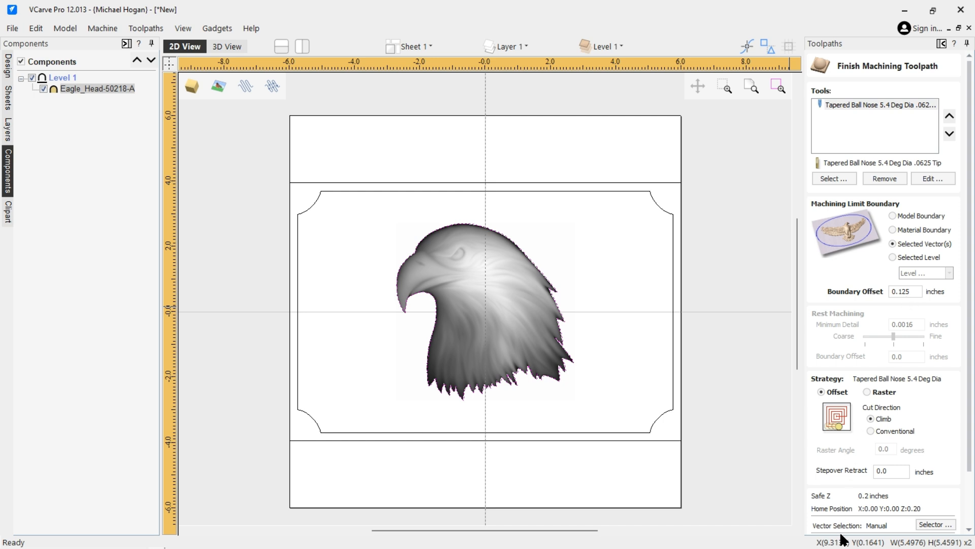
scroll(838, 503, "down", 2)
scroll(828, 514, "down", 1)
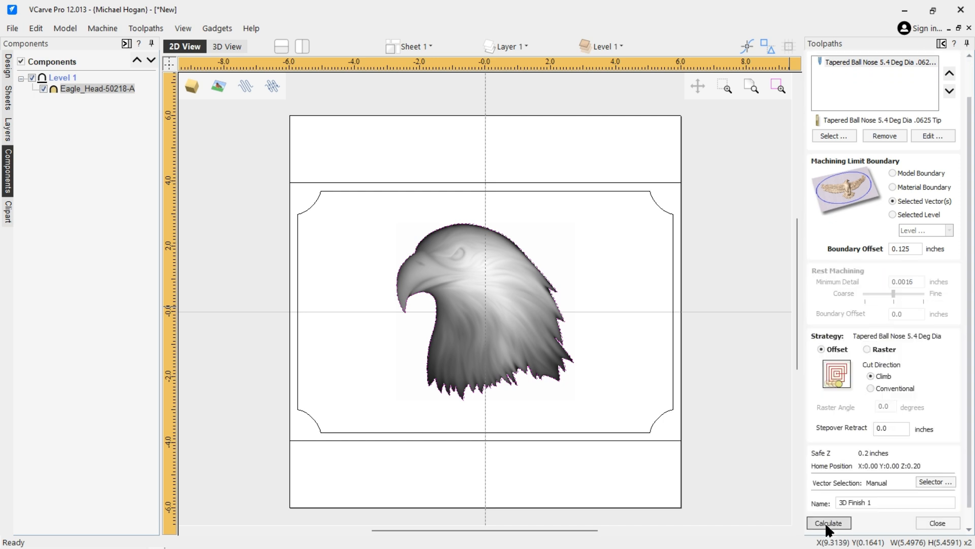
left_click(826, 522)
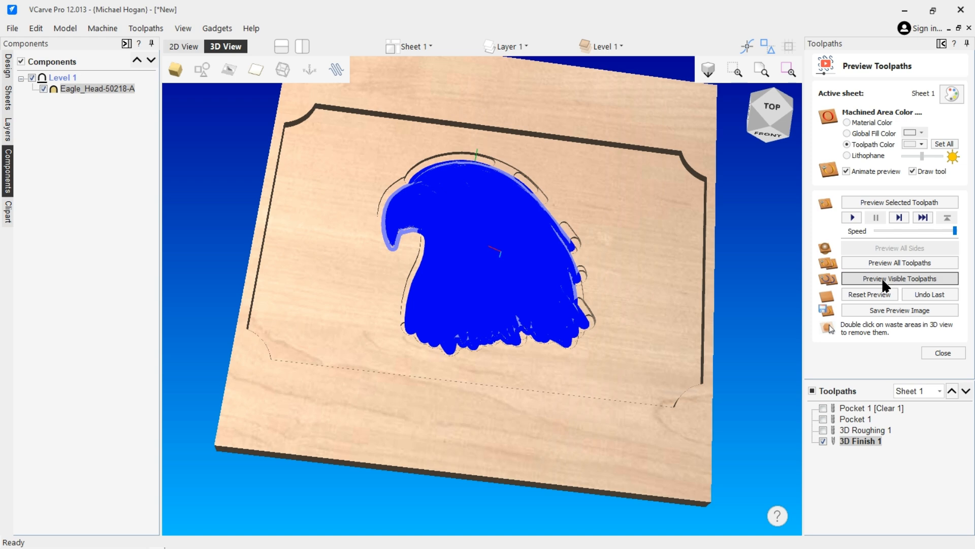
Close the Preview Toolpaths panel to return to Toolpath Operations.
left_click(943, 352)
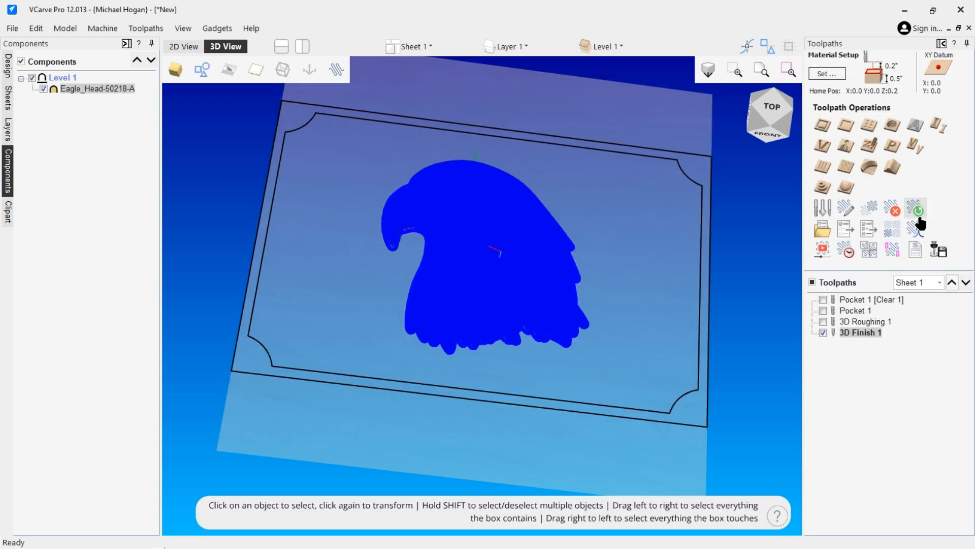
Reopen 3D Finish 1, review its tapered ball nose tool without changes, and recalculate.
double_click(859, 333)
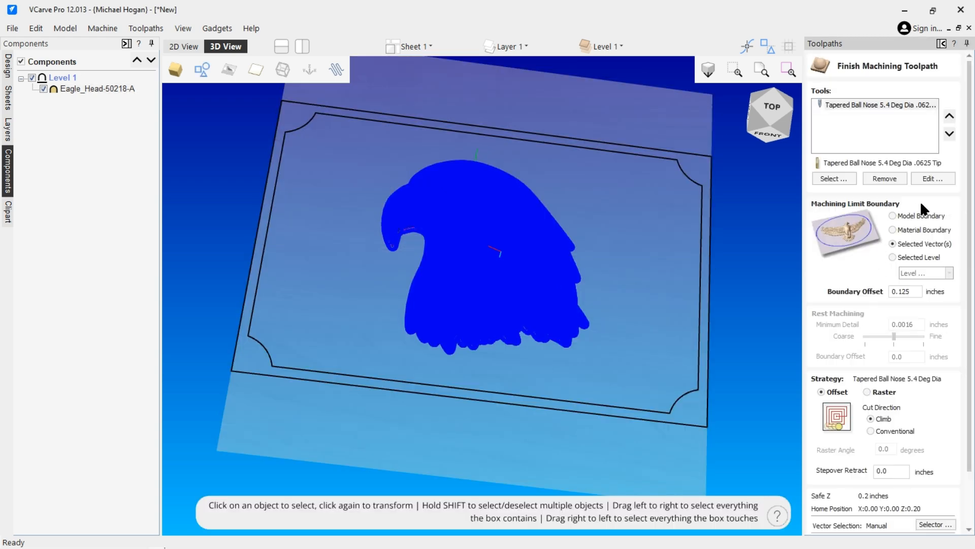
left_click(922, 178)
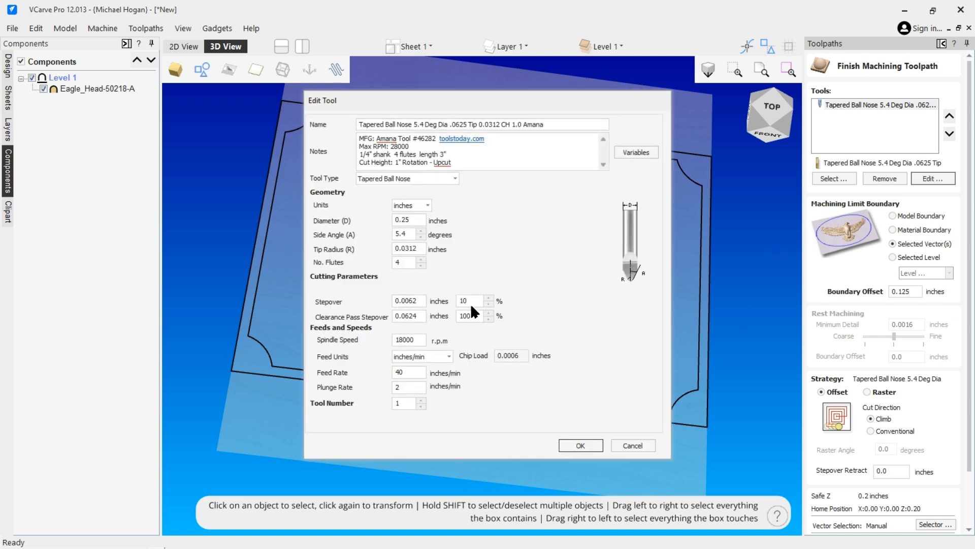
left_click(633, 445)
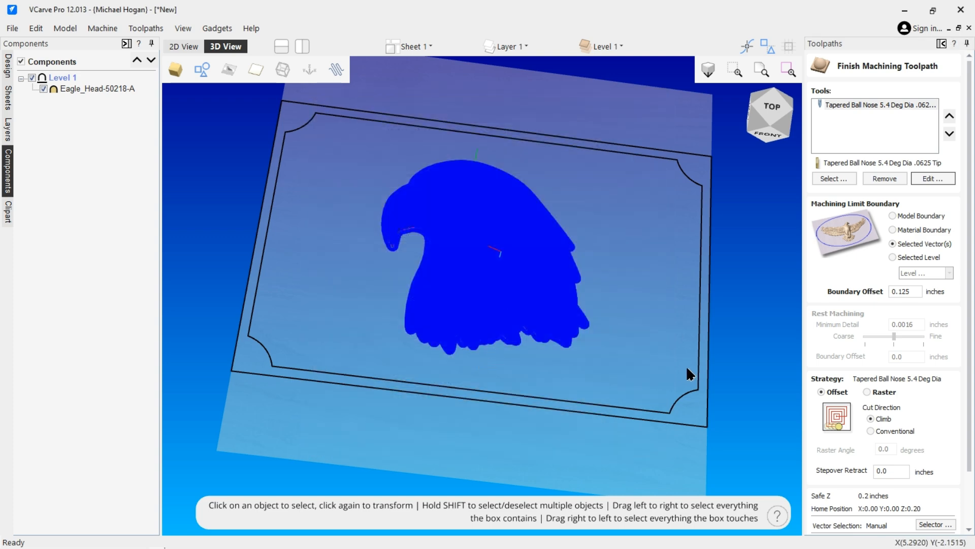
scroll(910, 432, "down", 3)
scroll(871, 488, "down", 1)
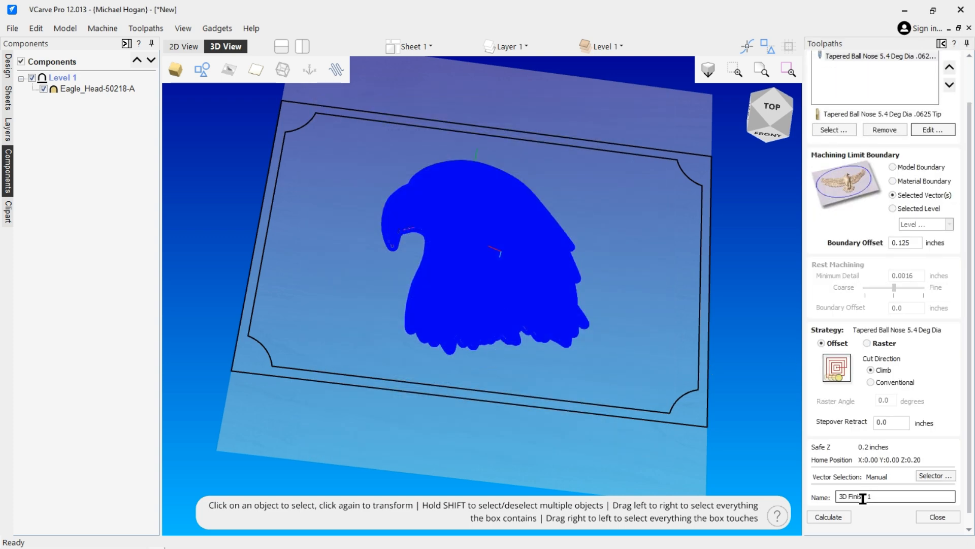
left_click(825, 517)
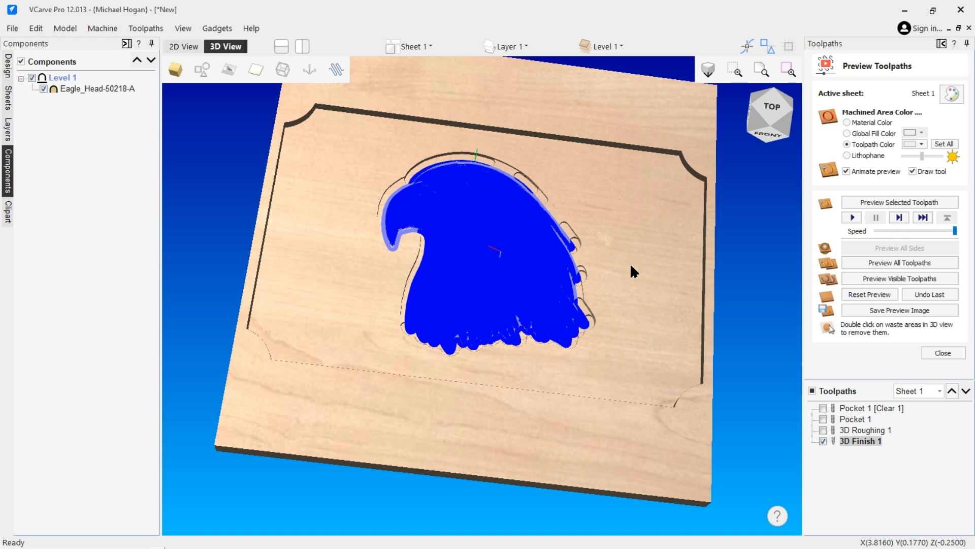
Preview all visible toolpaths until the carved eagle-head relief simulation completes.
left_click(873, 277)
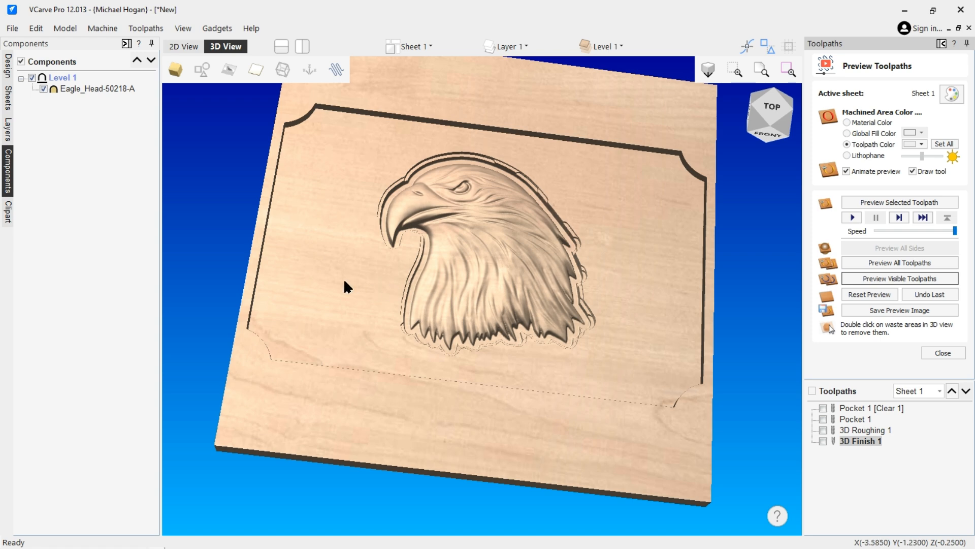
scroll(340, 296, "up", 3)
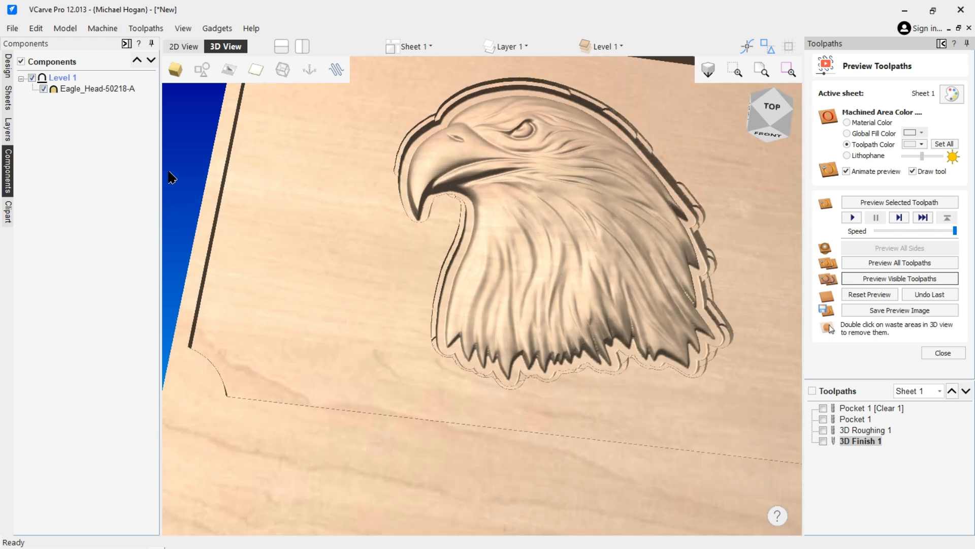
mouse_move(82, 87)
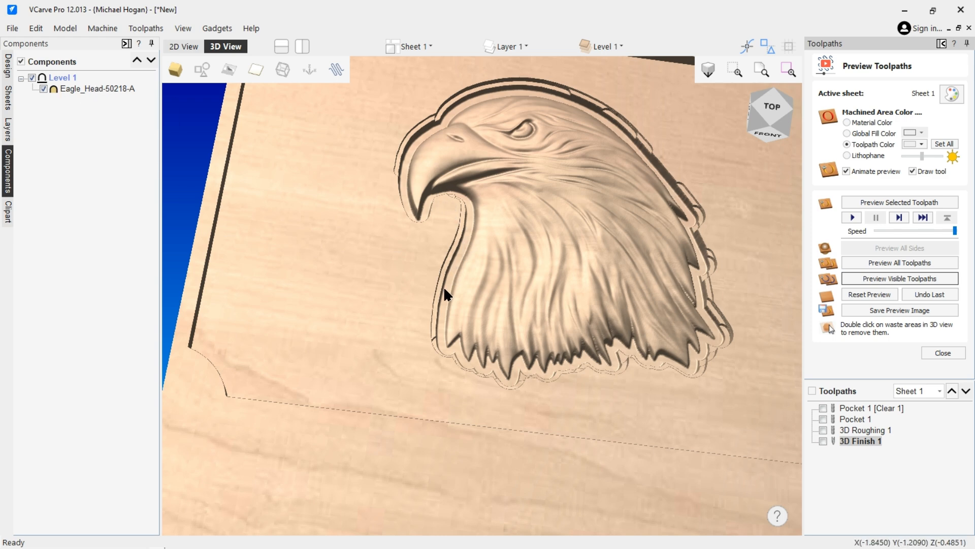
left_click(788, 112)
scroll(399, 227, "up", 5)
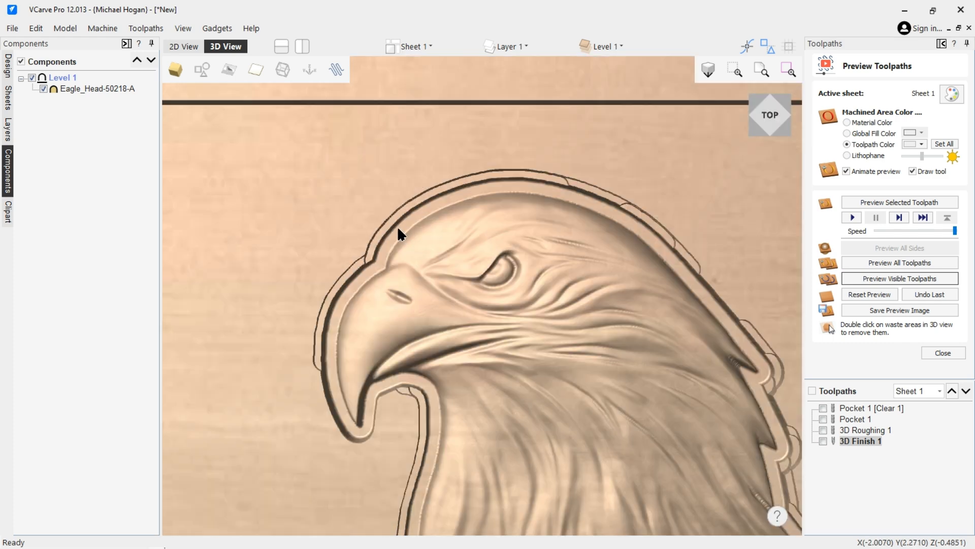
Change Pocket 1 [Clear 1] cut depth to 0.485 inches and recalculate it.
mouse_move(950, 543)
left_click(870, 409)
double_click(866, 407)
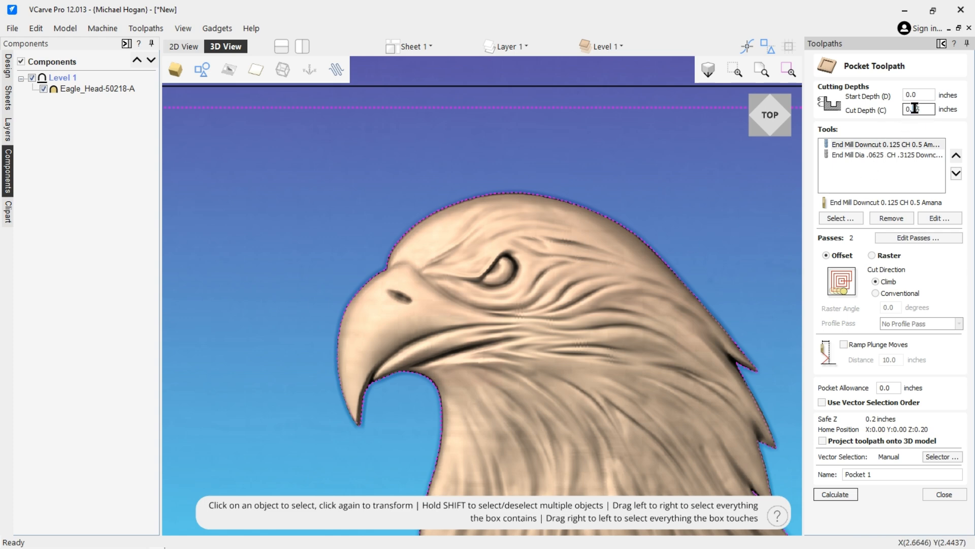
left_click_drag(920, 109, 915, 108)
key("BackSpace")
type("35")
left_click(841, 491)
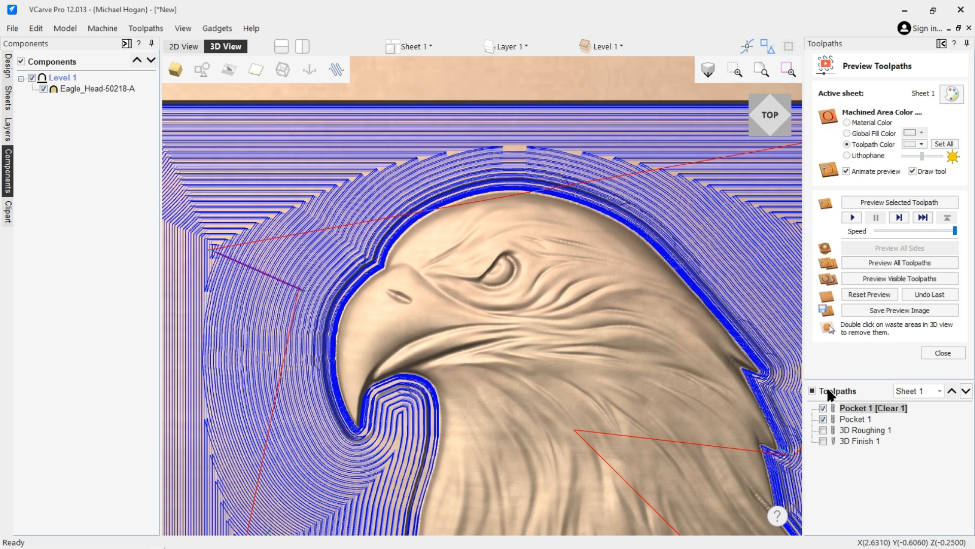
Simulate the visible pocket toolpaths around the eagle and zoom out to watch the preview.
left_click(892, 278)
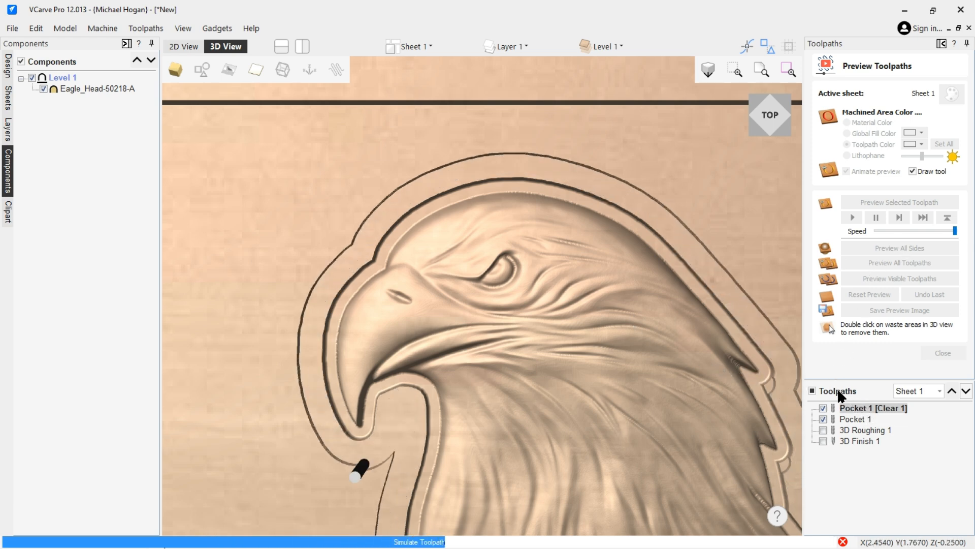
scroll(523, 332, "down", 1)
scroll(497, 336, "down", 3)
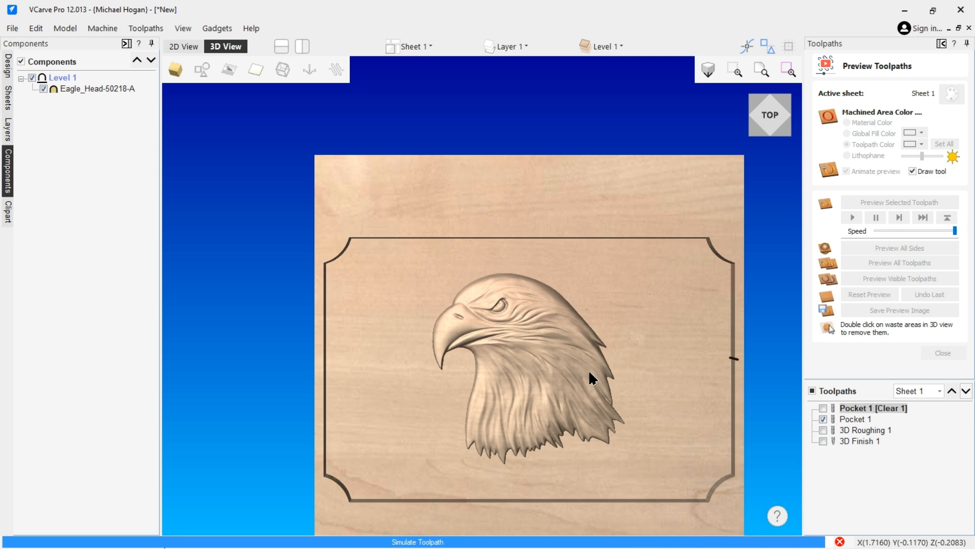
left_click_drag(550, 316, 570, 237)
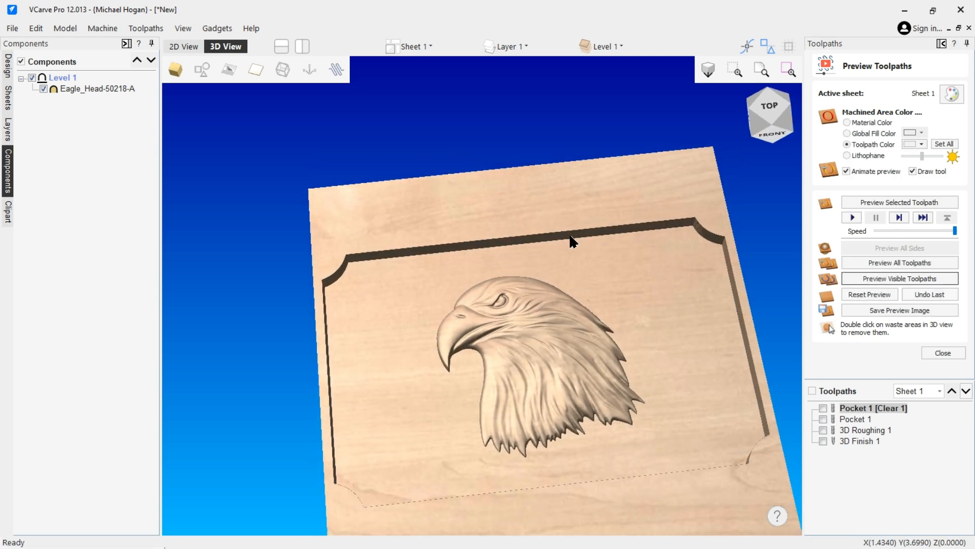
left_click_drag(590, 285, 572, 249)
left_click_drag(489, 364, 420, 335)
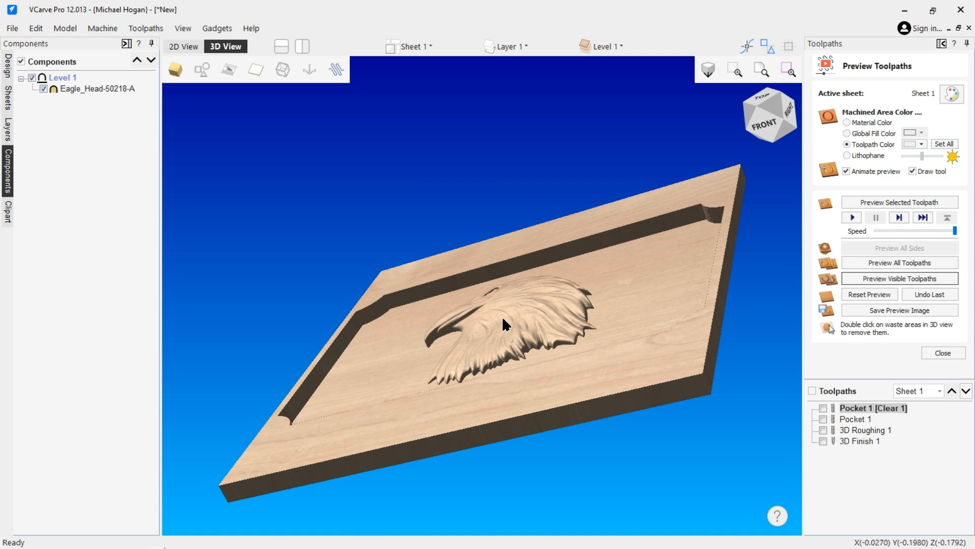
left_click_drag(539, 290, 526, 384)
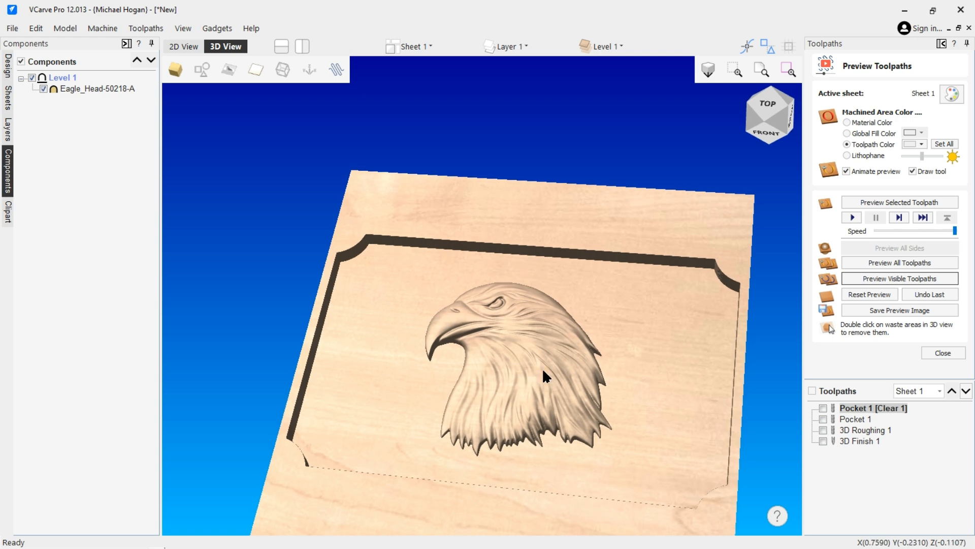
left_click_drag(542, 371, 619, 353)
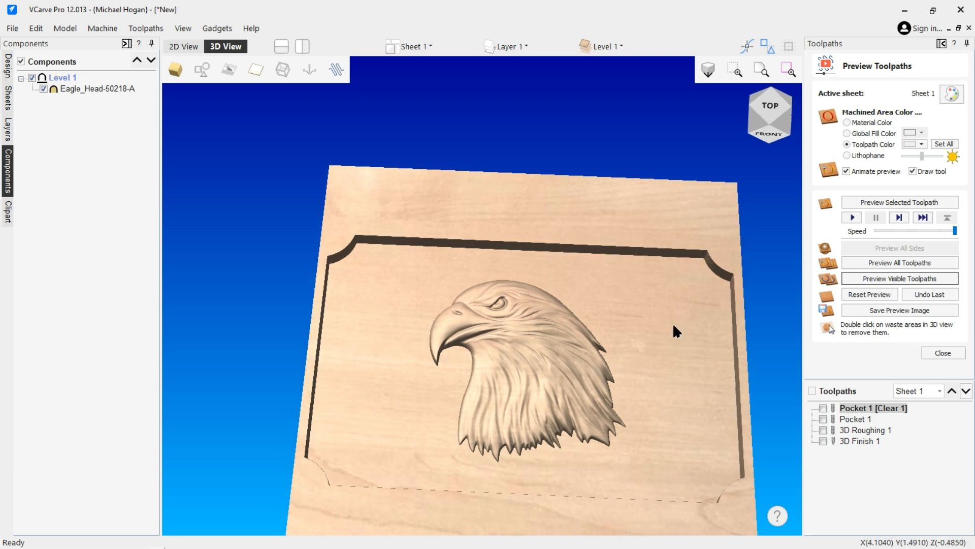
left_click_drag(656, 279, 547, 221)
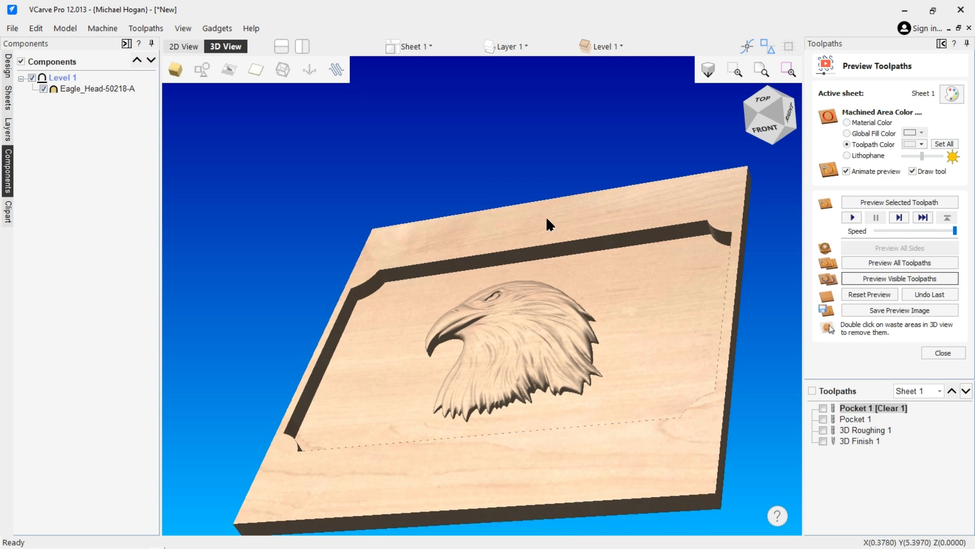
Open Eagle_Head-50218-A's properties to see its 0.4724-inch shape height, and check the Edit menu without undoing.
double_click(99, 88)
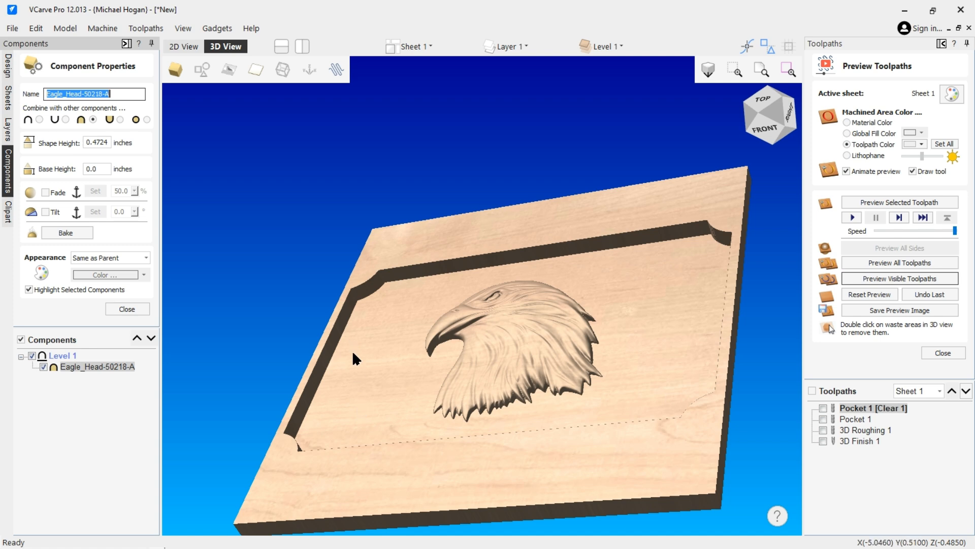
left_click(35, 28)
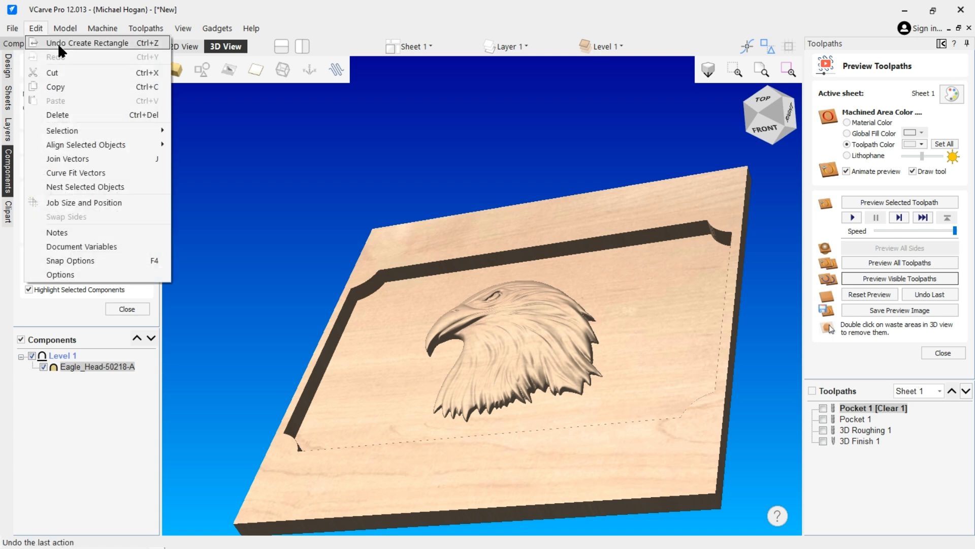
left_click(310, 162)
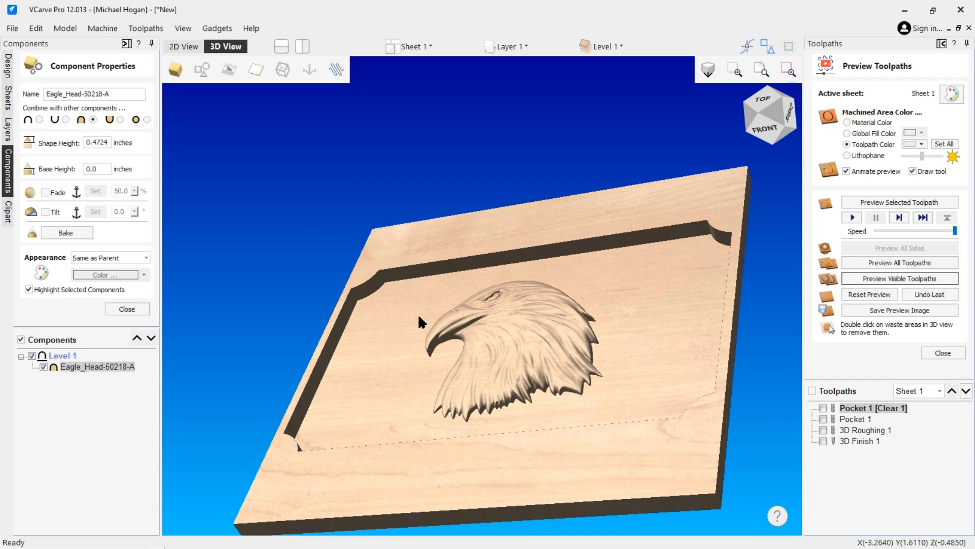
Orbit the simulated board to a near top-down view and zoom in on the carved eagle relief.
left_click_drag(504, 289, 654, 319)
left_click_drag(467, 300, 423, 314)
scroll(523, 364, "up", 3)
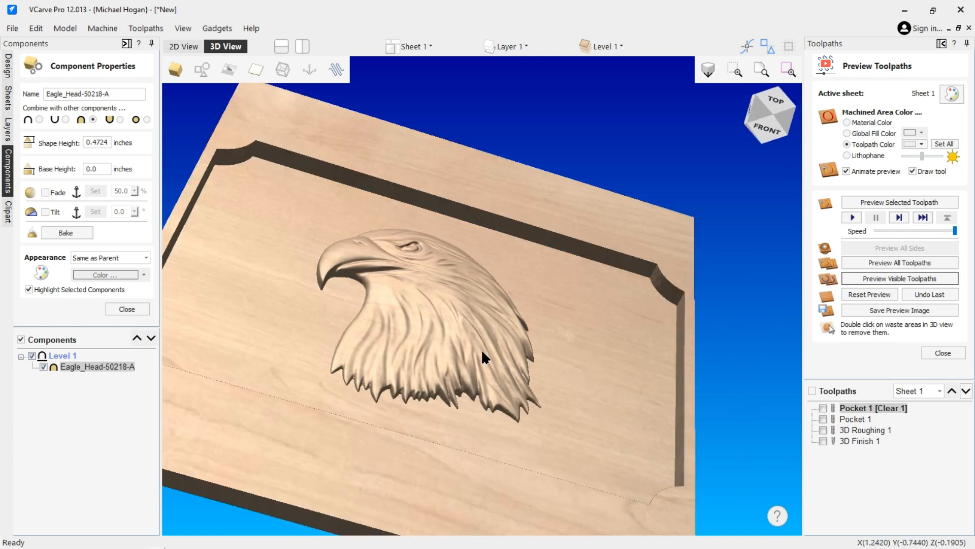